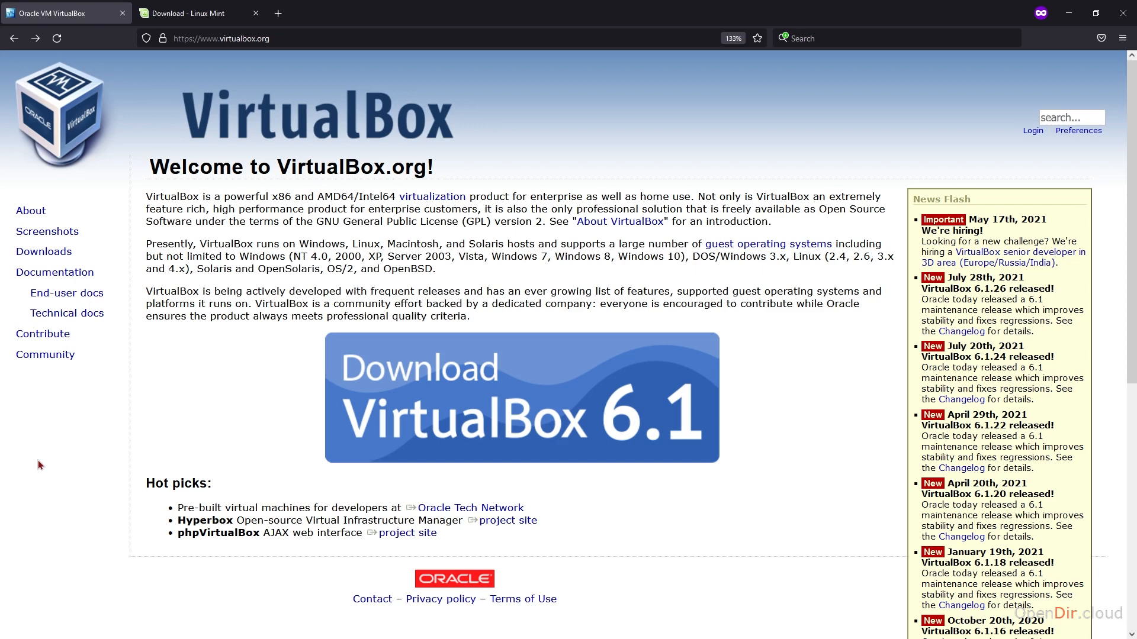
Review the Linux Mint 20.2 edition download links on the Linux Mint site and return to VirtualBox Manager.
left_click(200, 14)
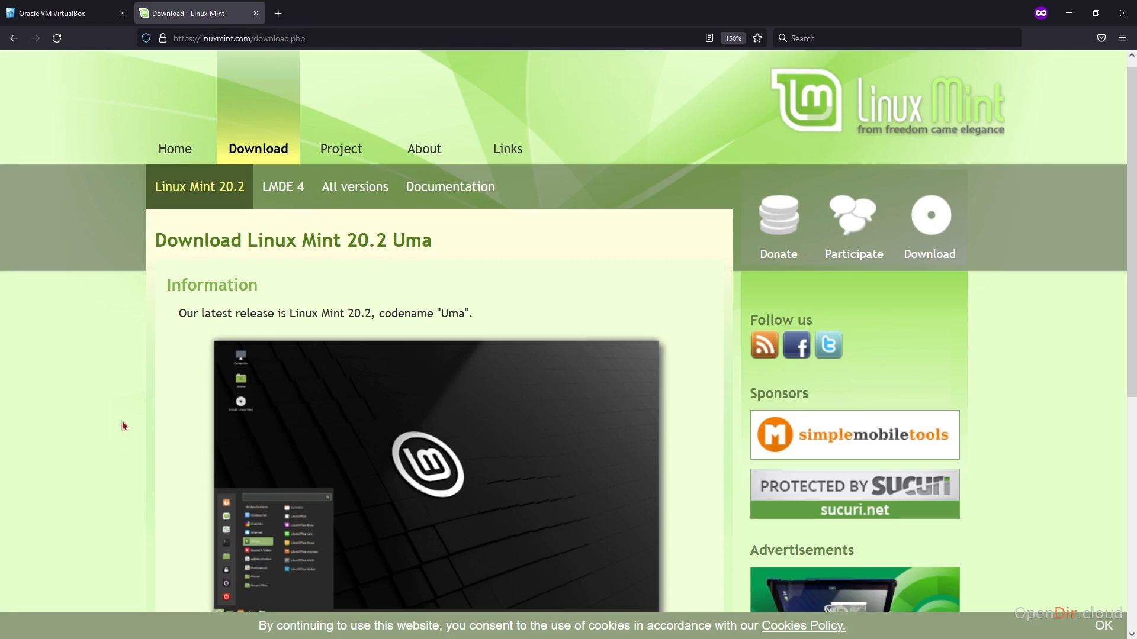
scroll(122, 421, "down", 6)
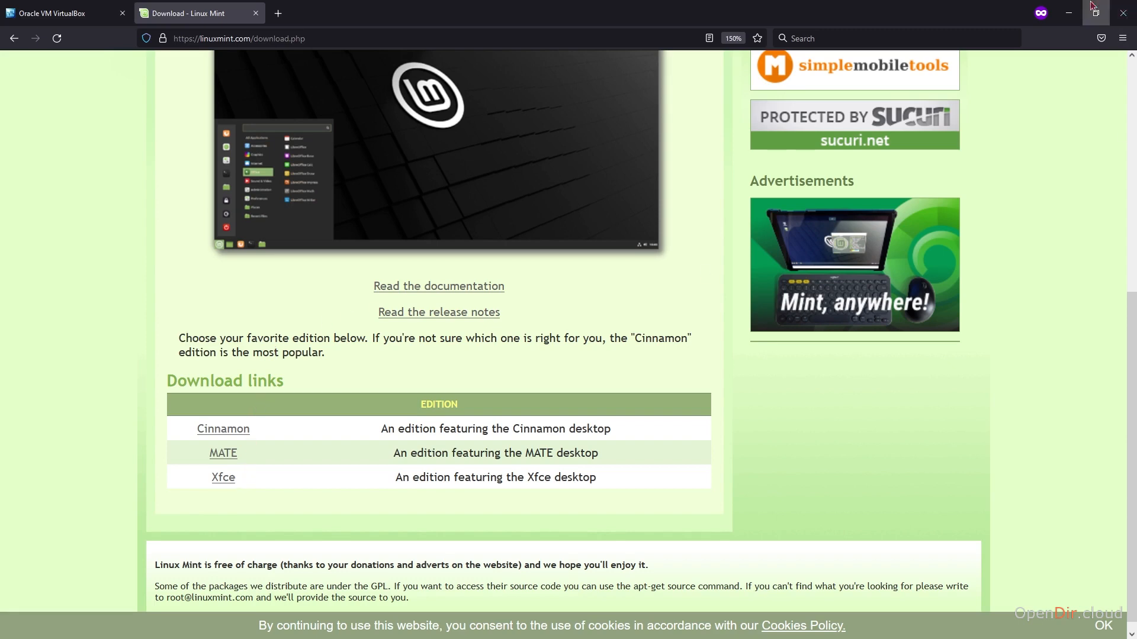
left_click(1068, 13)
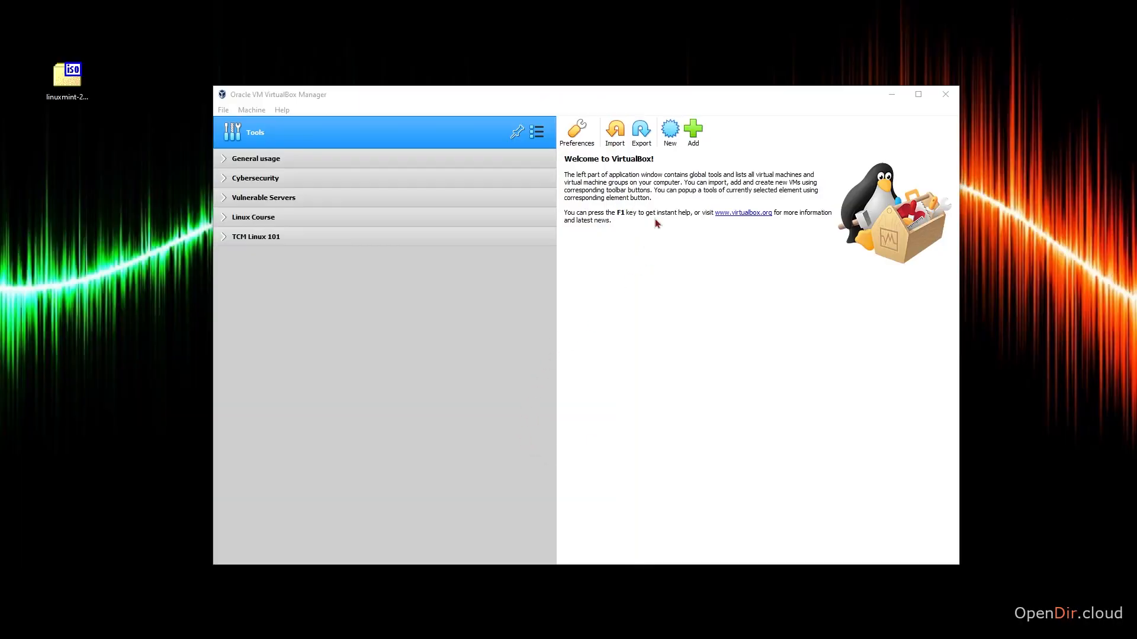
Start a new virtual machine named "TCM Linux Install" with type Linux and version Linux 2.6 / 3.x / 4.x (64-bit).
left_click(670, 137)
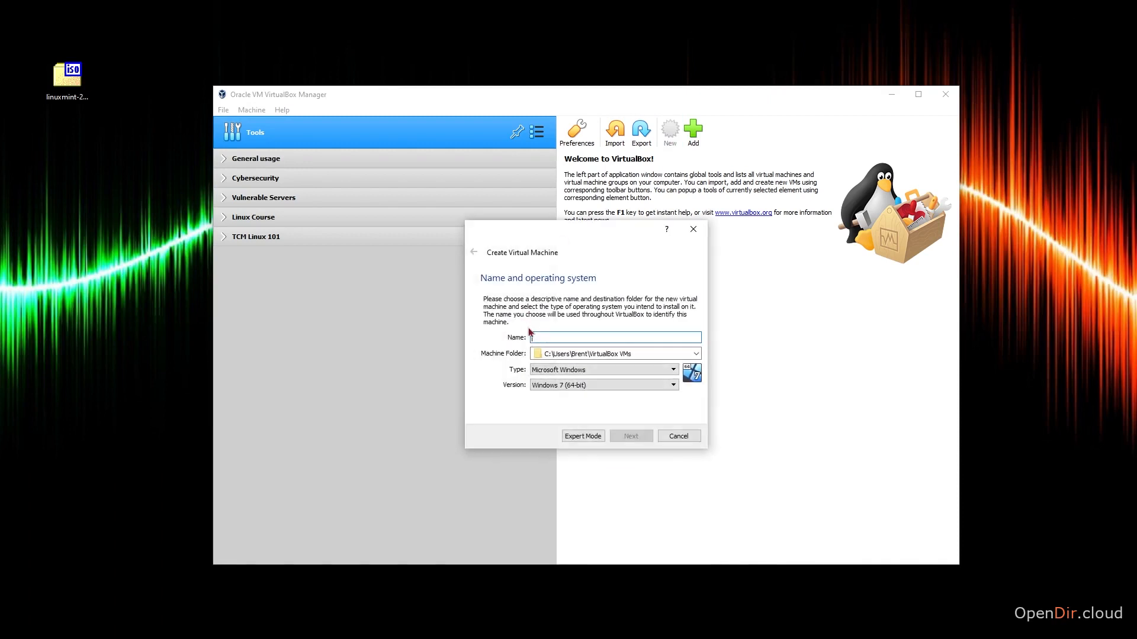
type("T")
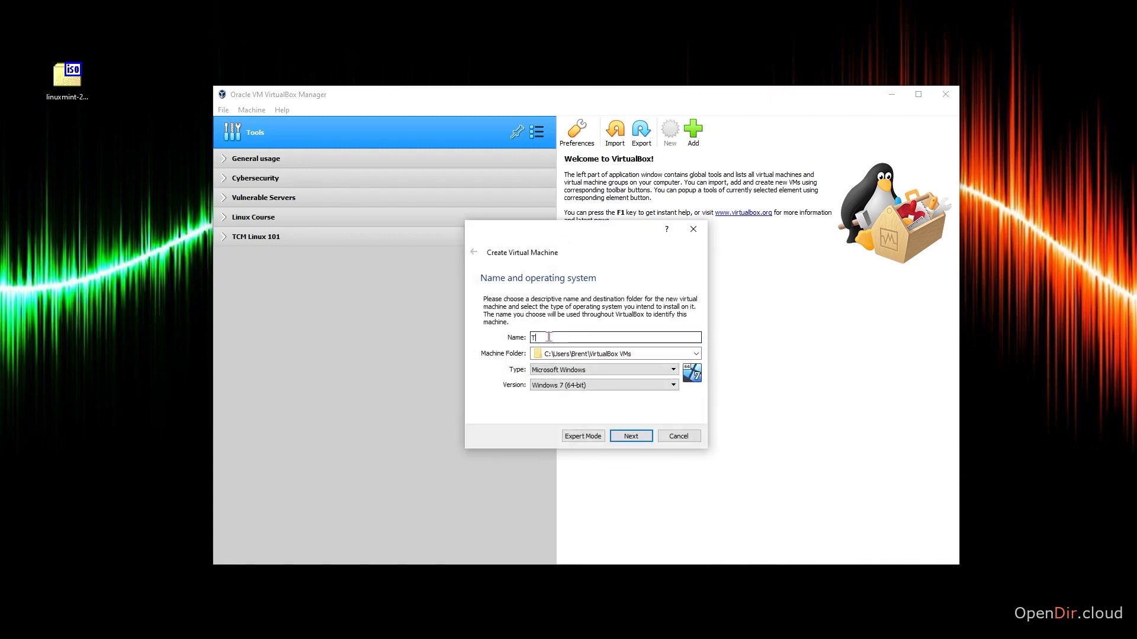
type("CM Linux Int")
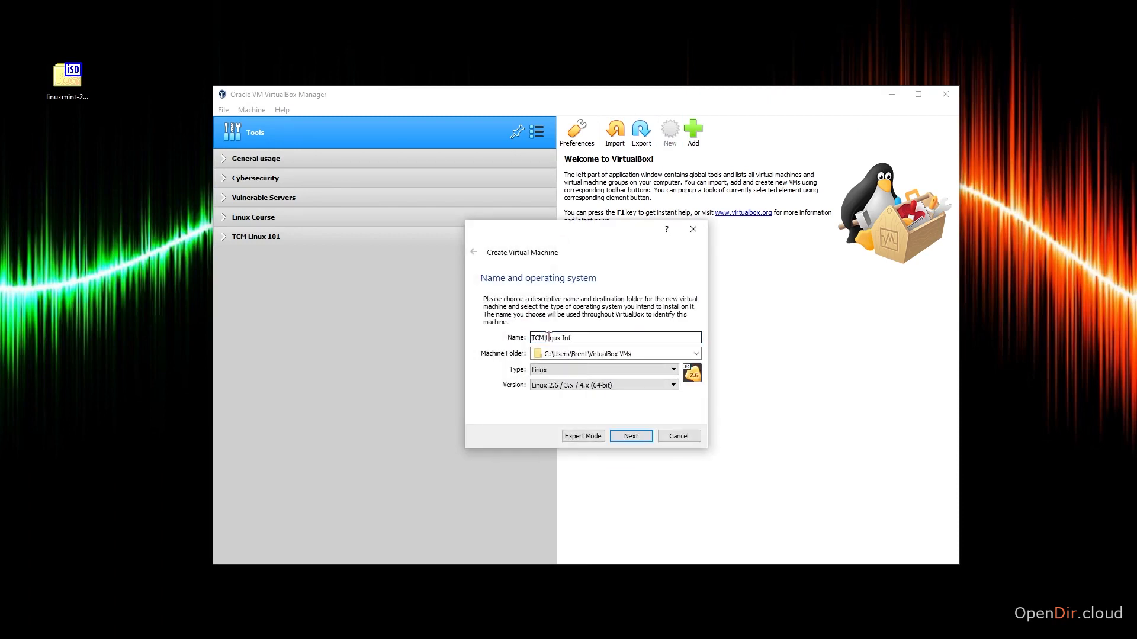
key("BackSpace")
type("stall")
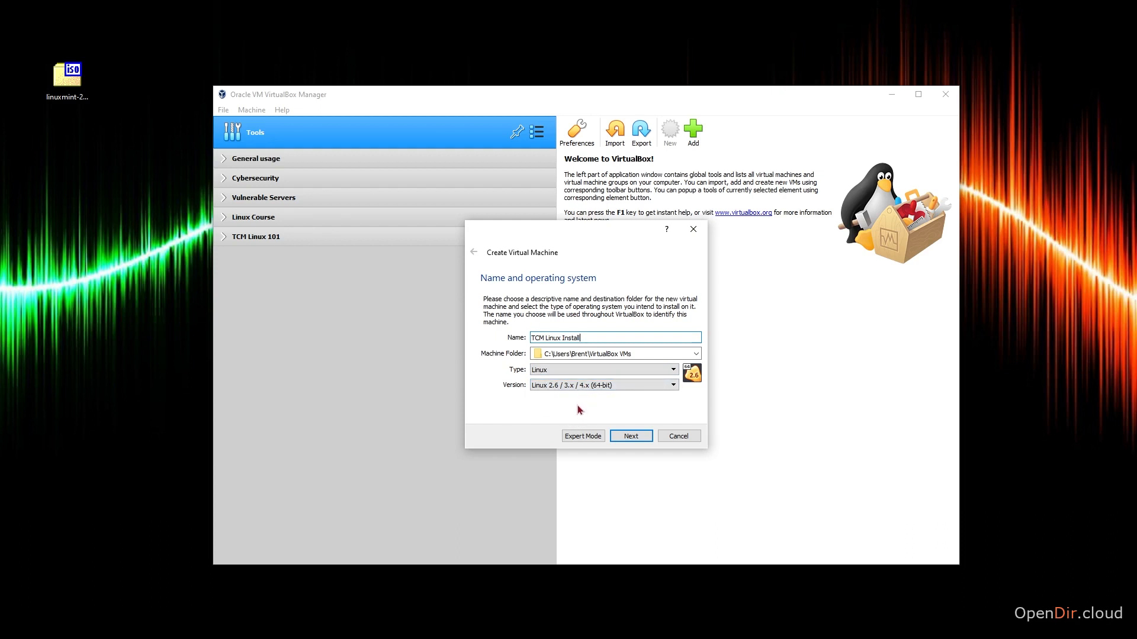
left_click(630, 435)
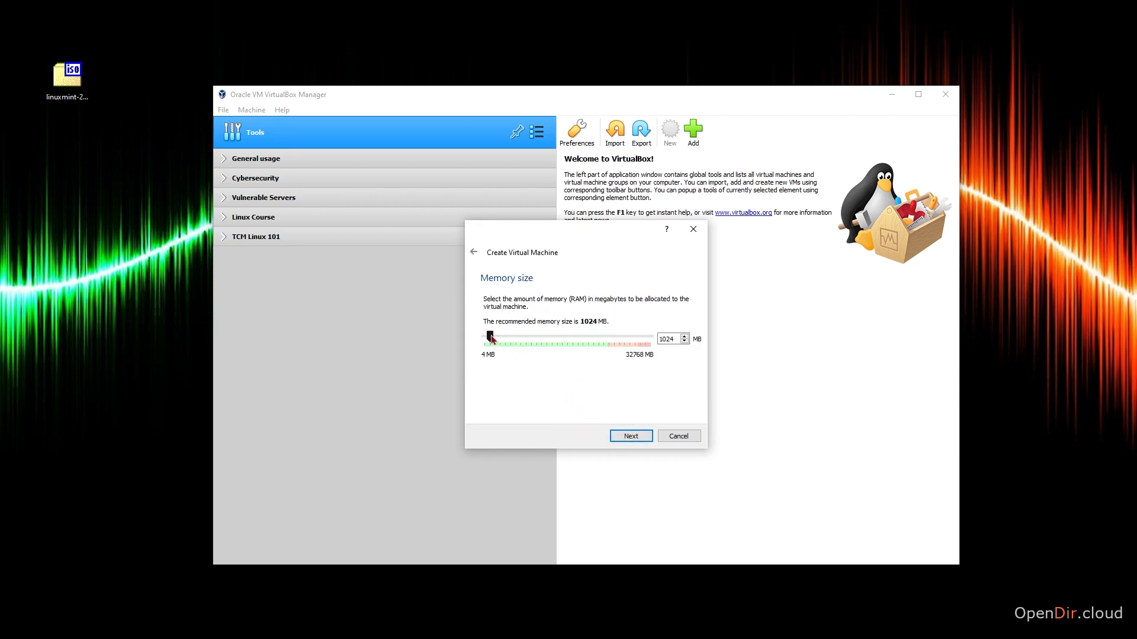
Allocate 2048 MB of memory to the new virtual machine.
double_click(666, 338)
type("2048")
left_click(632, 437)
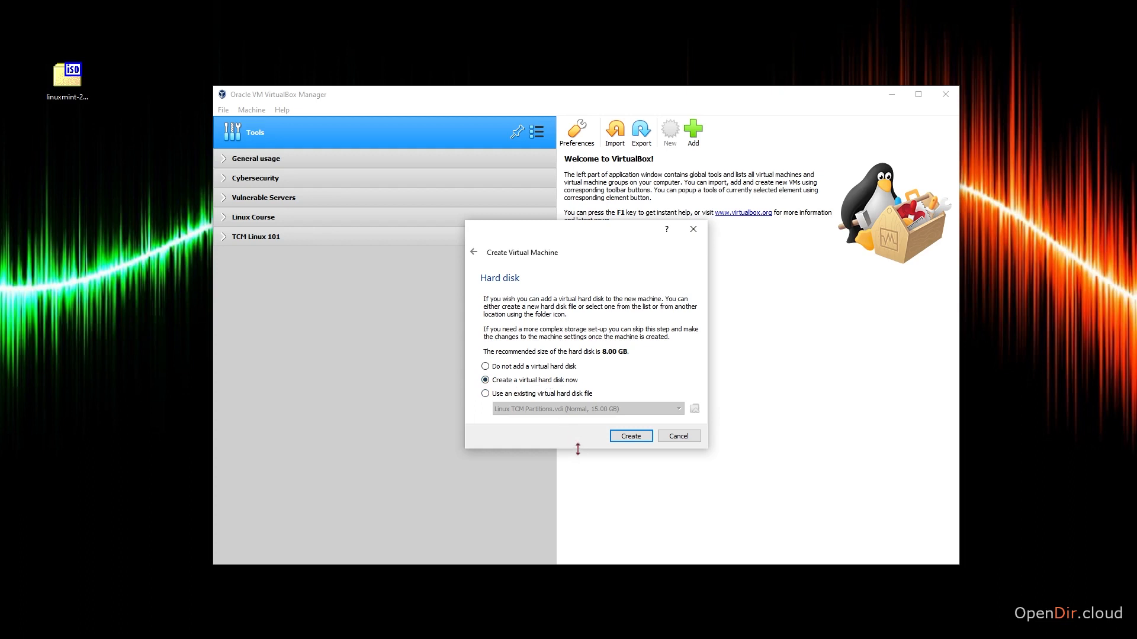
Create a dynamically allocated VDI virtual hard disk of 15 GB for the virtual machine.
left_click(631, 437)
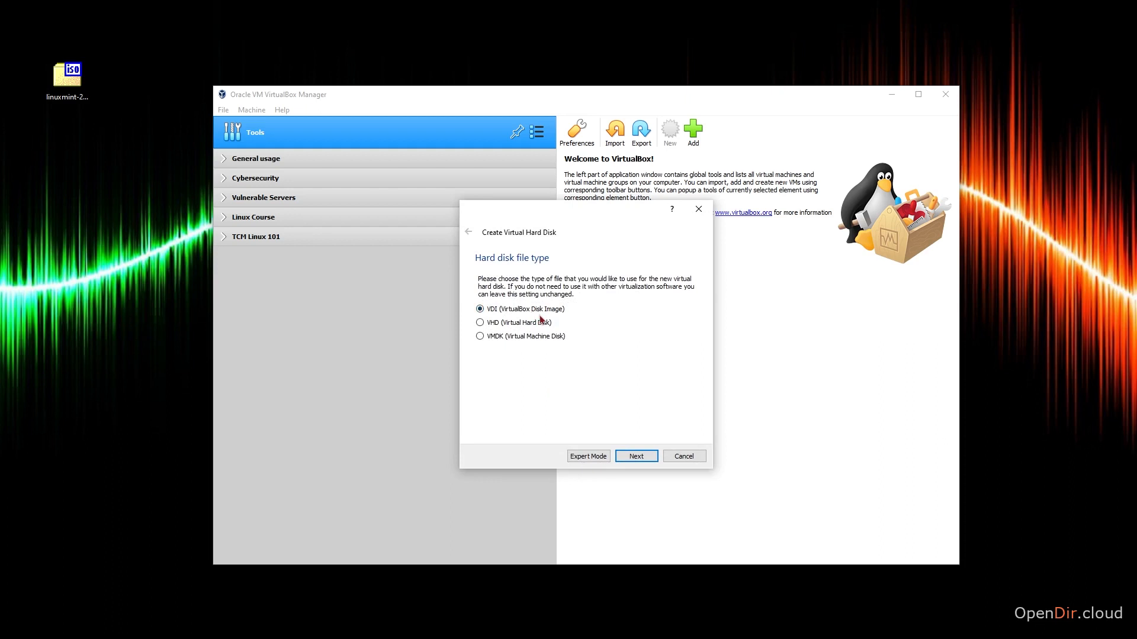
left_click(643, 459)
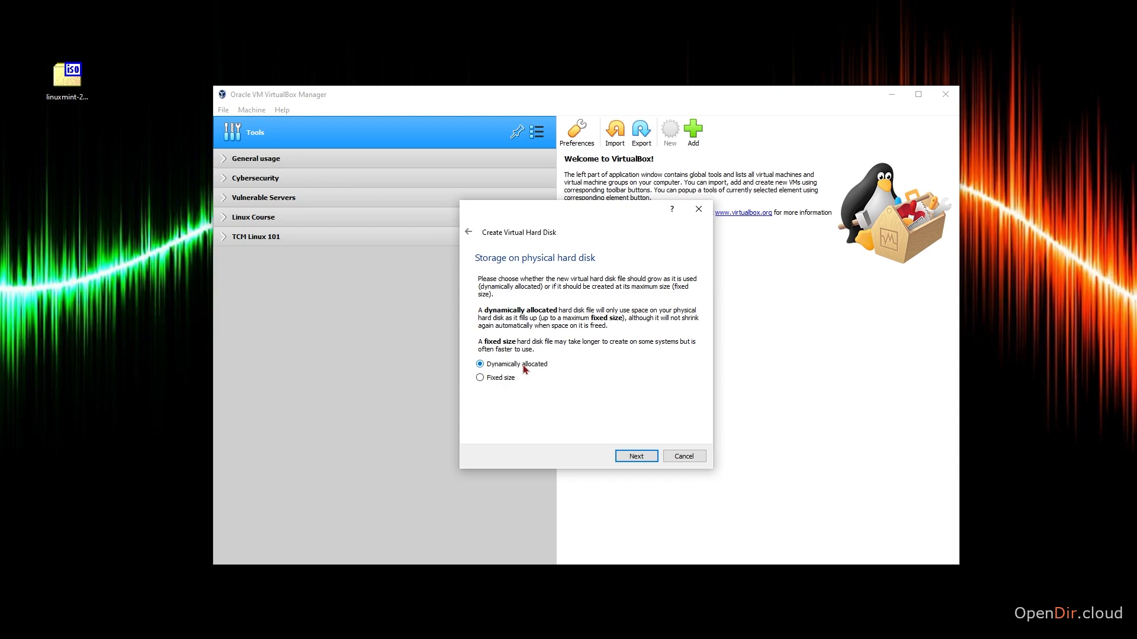
left_click(633, 457)
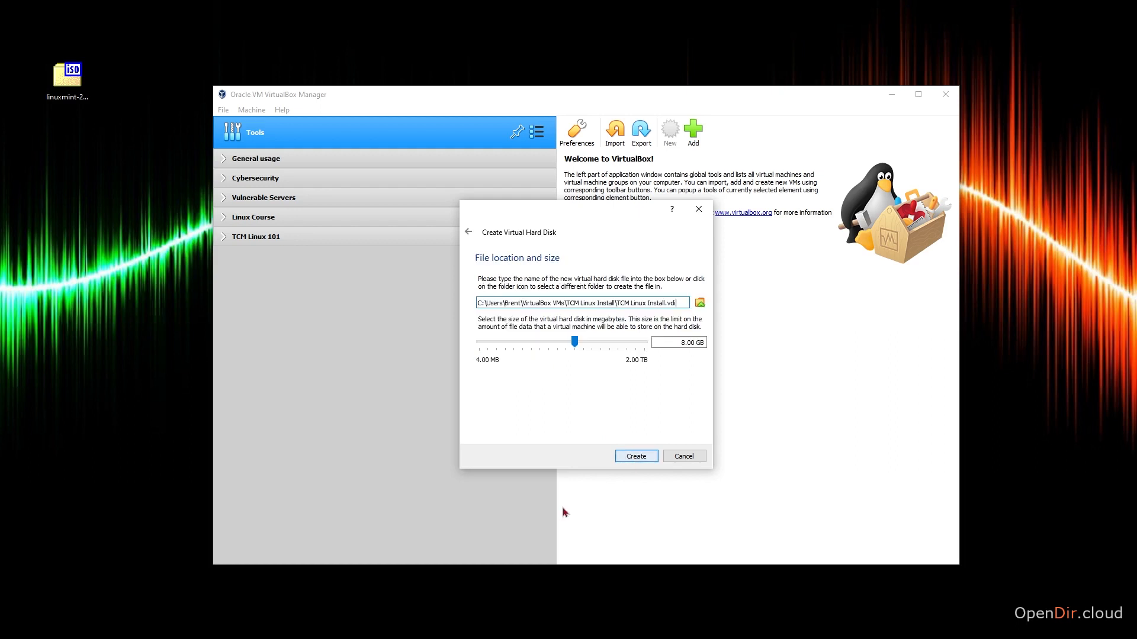
left_click(680, 342)
double_click(681, 342)
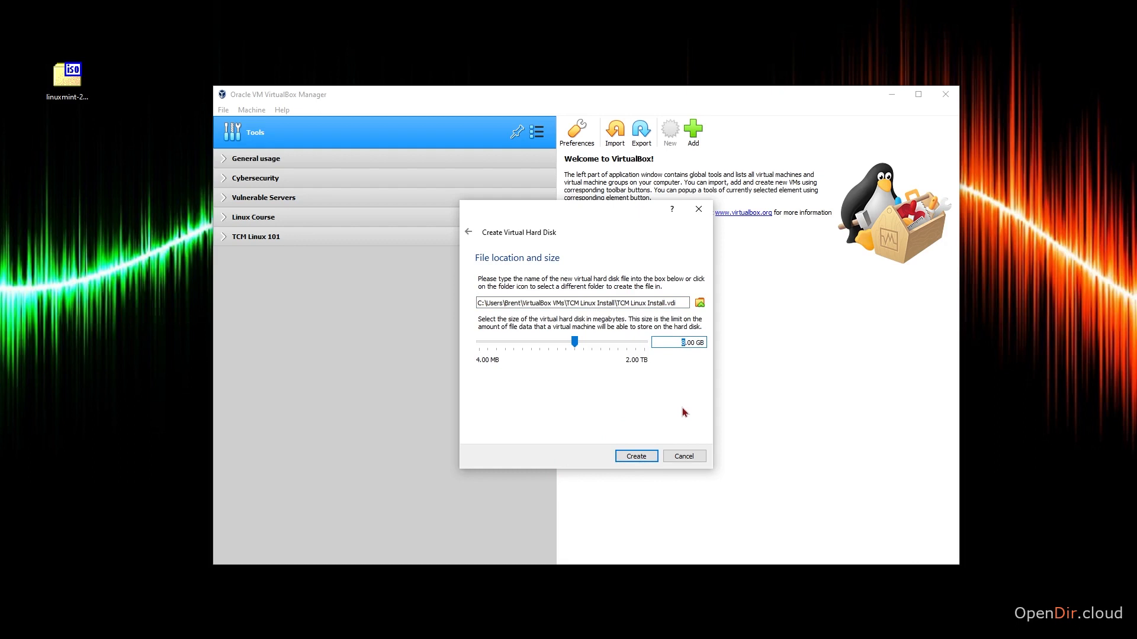
type("15")
left_click(642, 457)
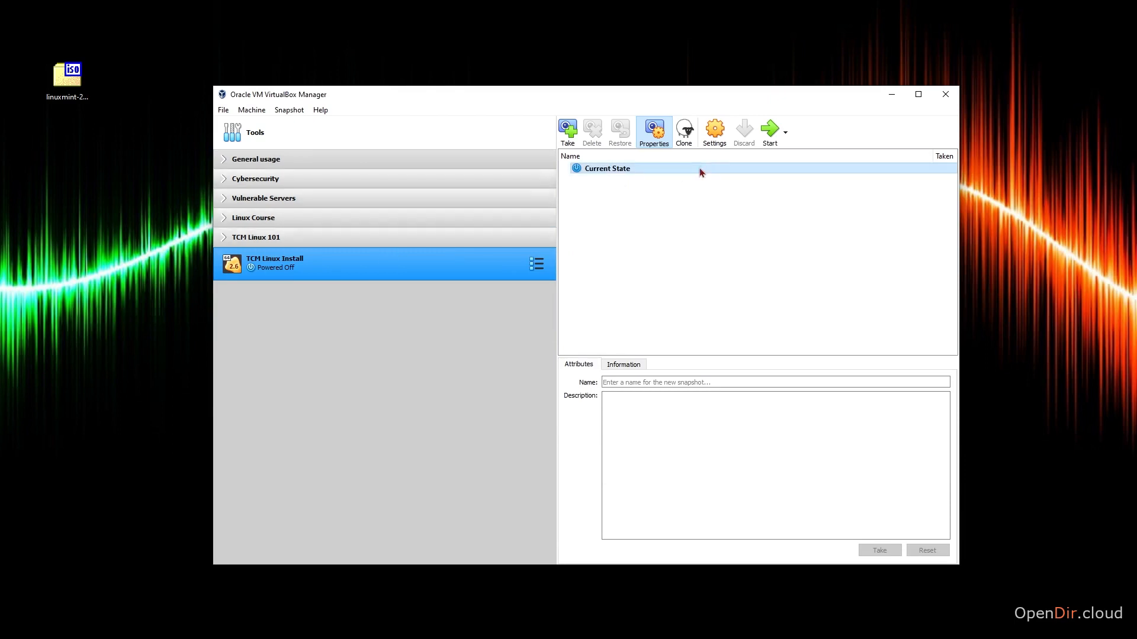
Set the video memory of the TCM Linux Install machine to 128 MB in its display settings.
left_click(714, 134)
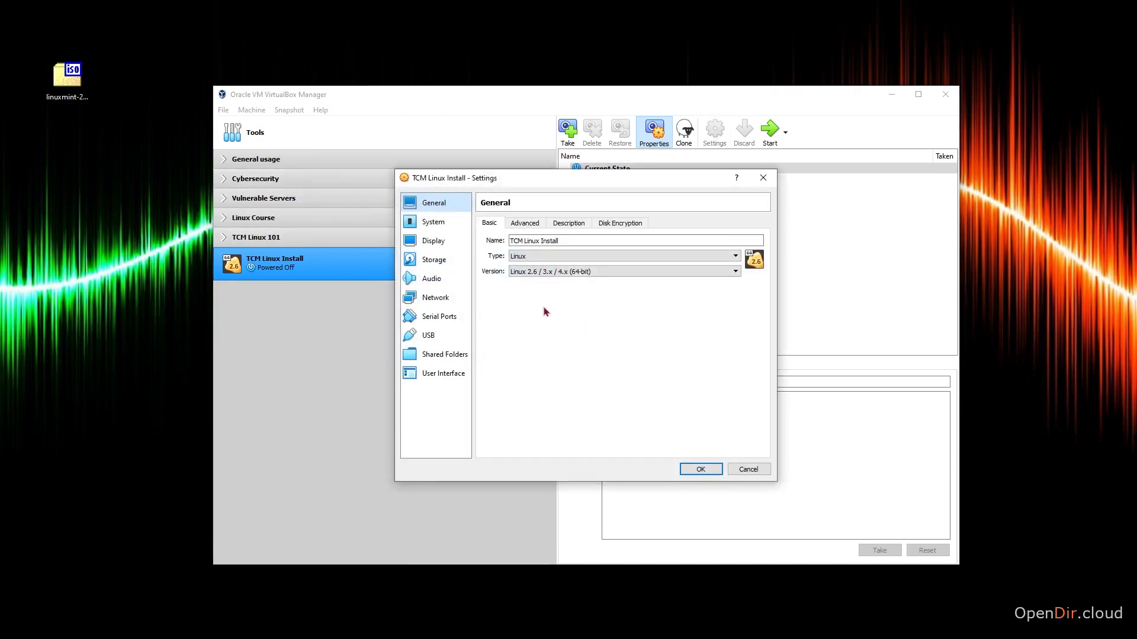
left_click(438, 241)
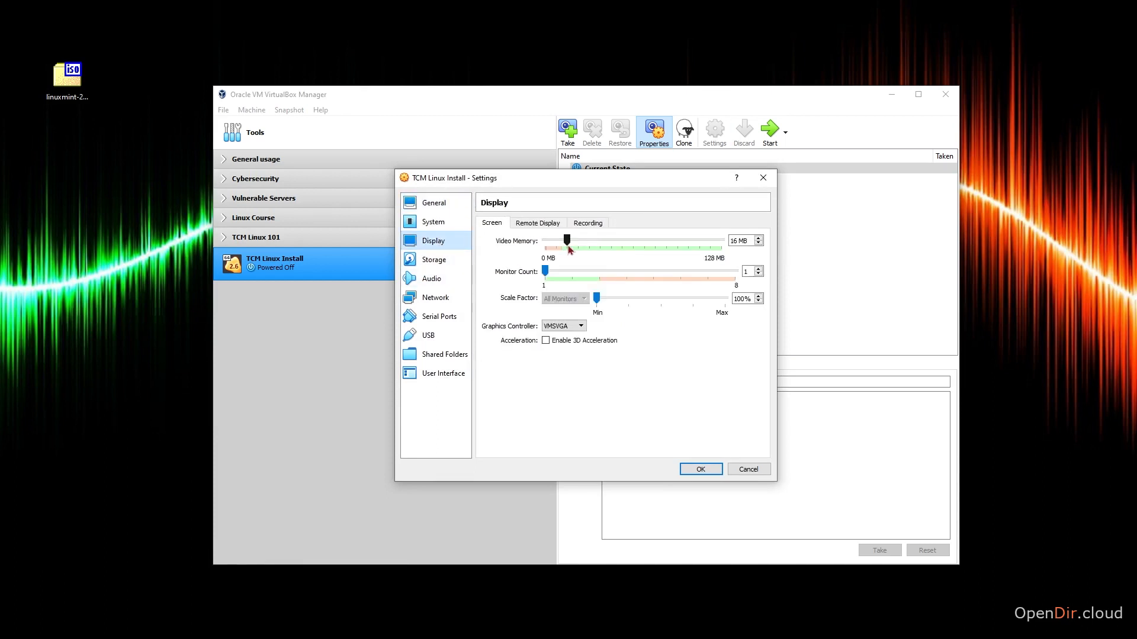
left_click_drag(569, 243, 723, 241)
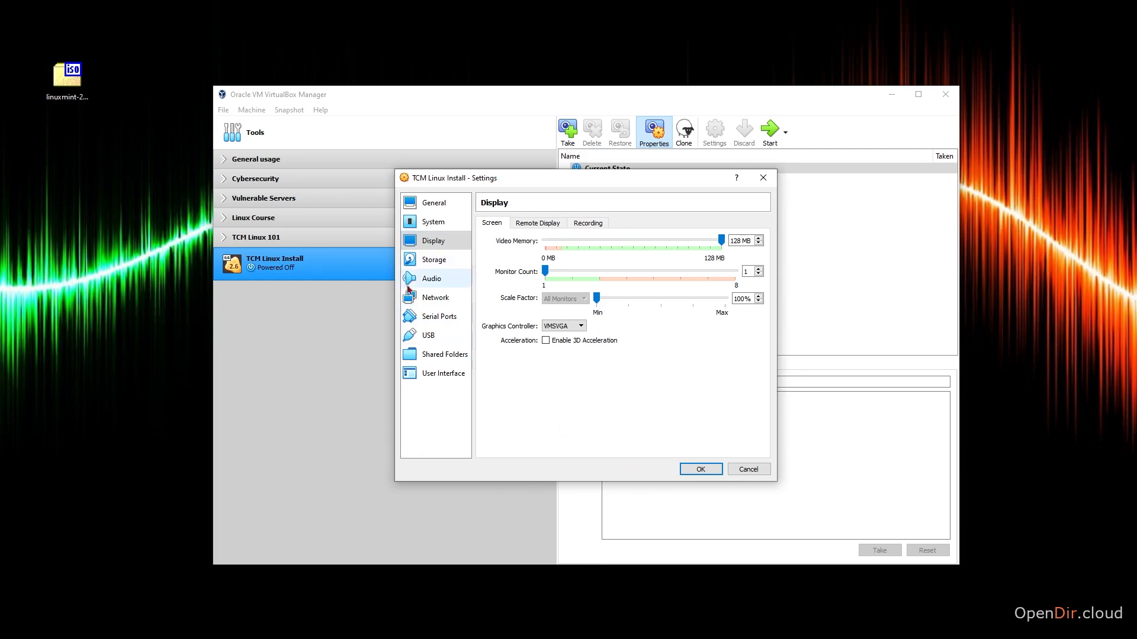
Load linuxmint-20.2-mate-64bit.iso from the Desktop into the empty IDE optical drive and save the machine settings.
left_click(421, 261)
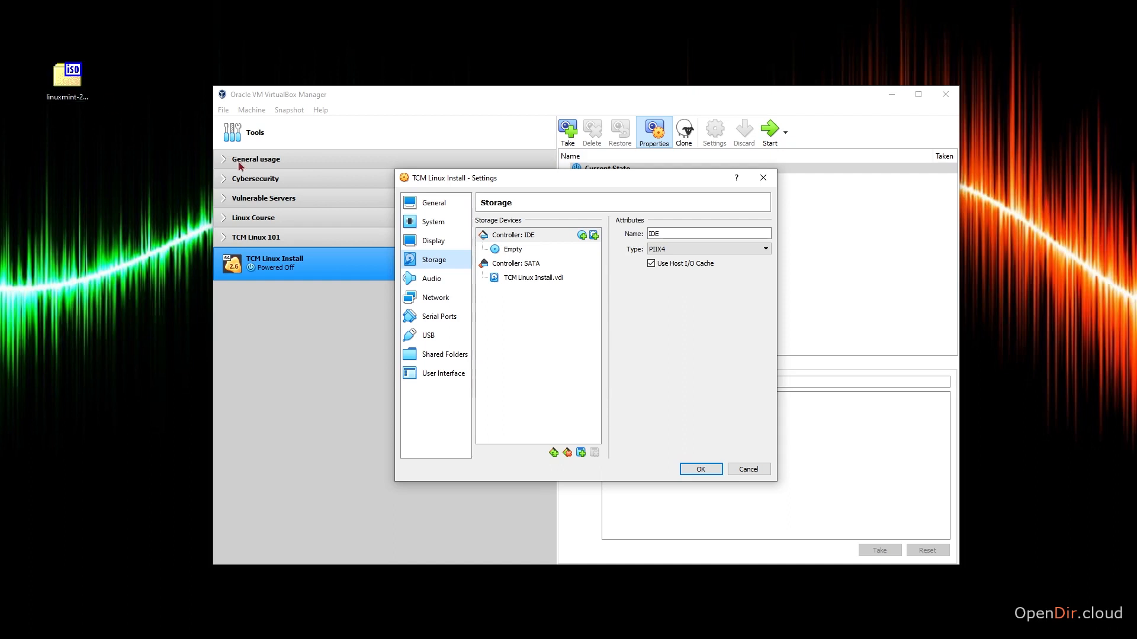
left_click(554, 251)
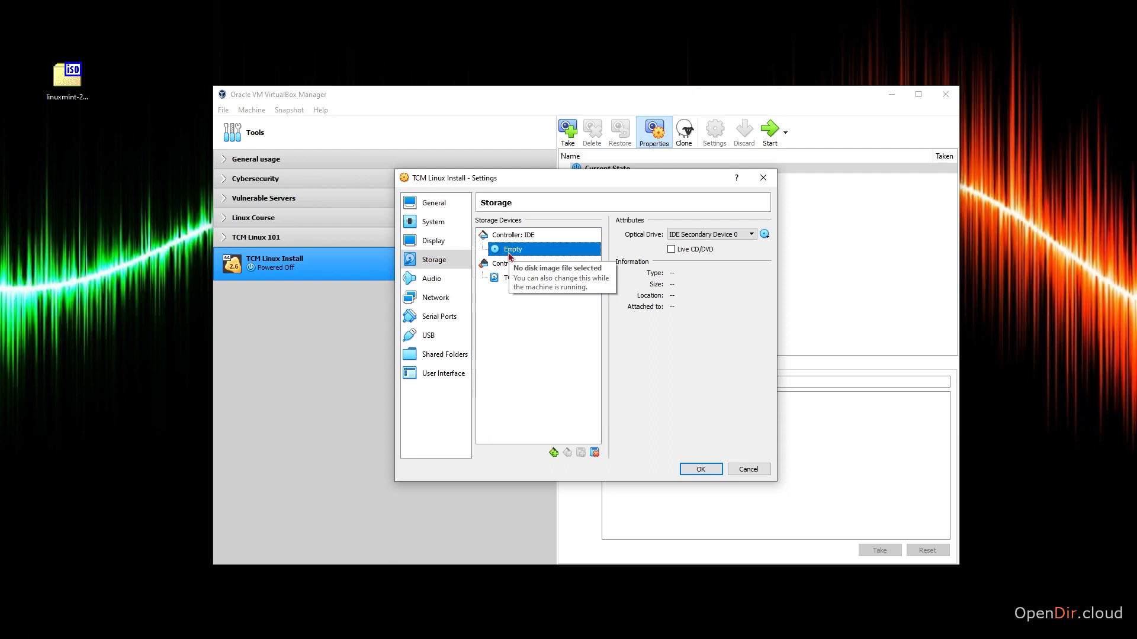
left_click(765, 235)
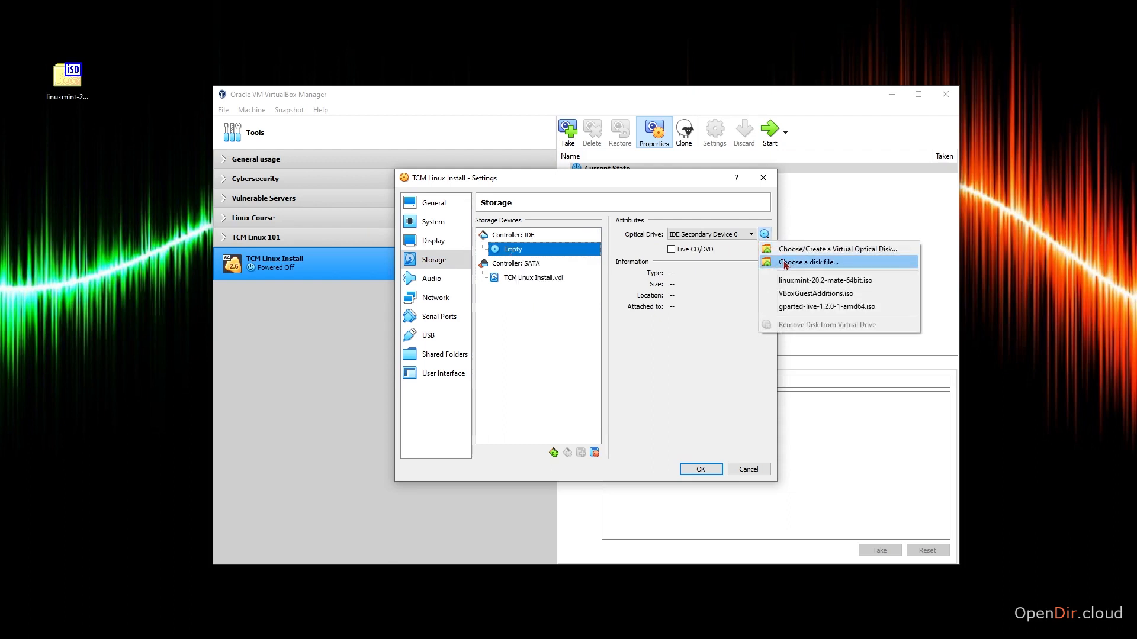
left_click(785, 264)
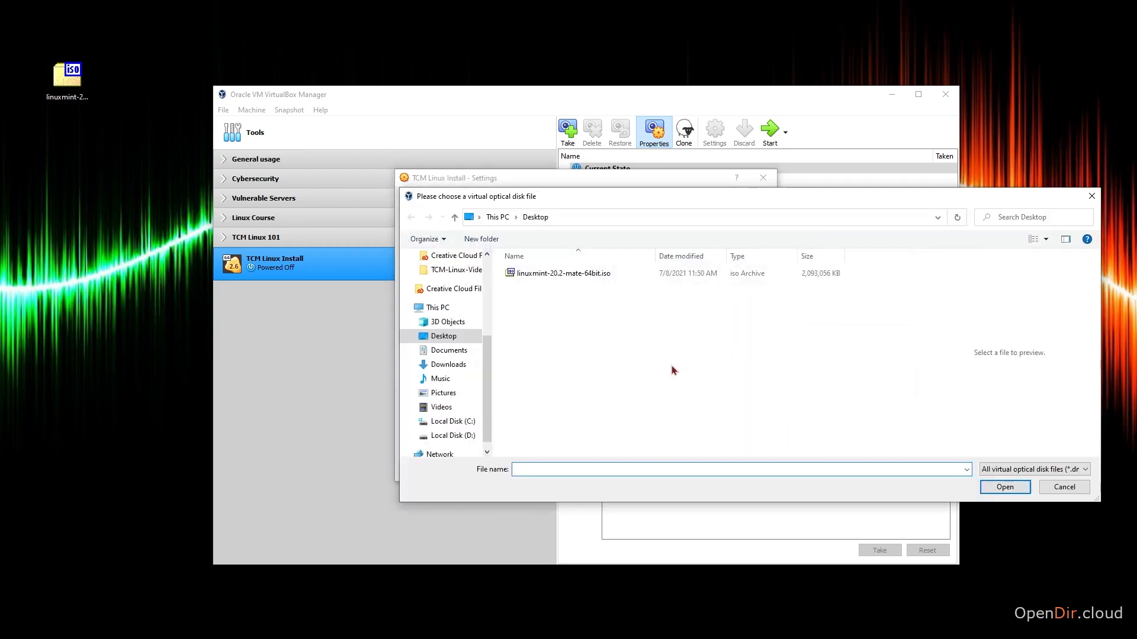
left_click(574, 275)
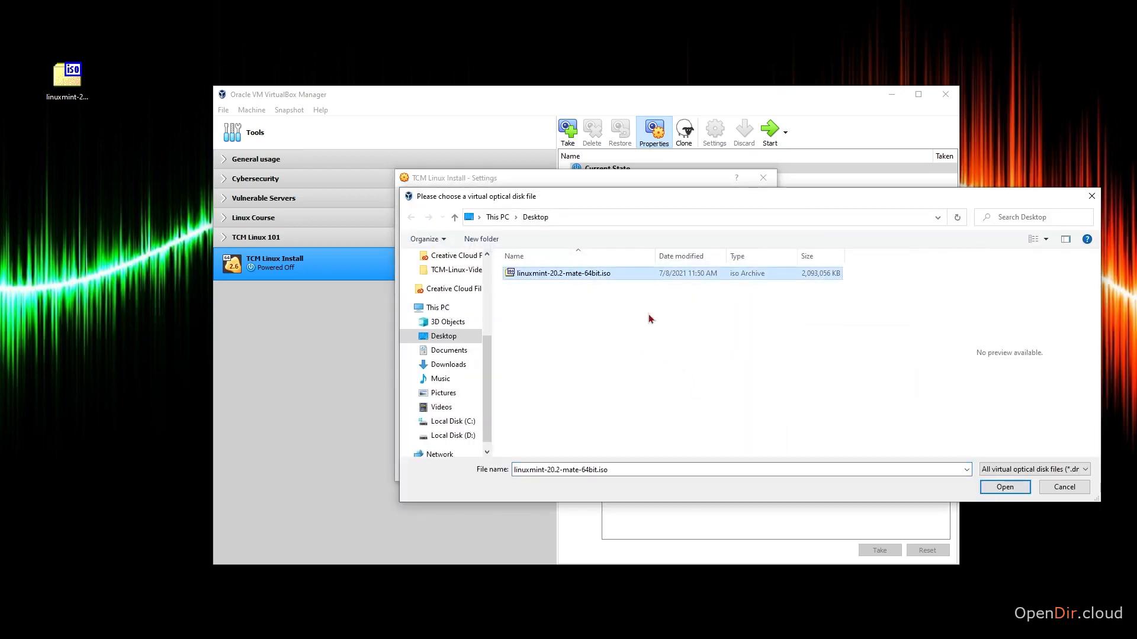
left_click(1014, 490)
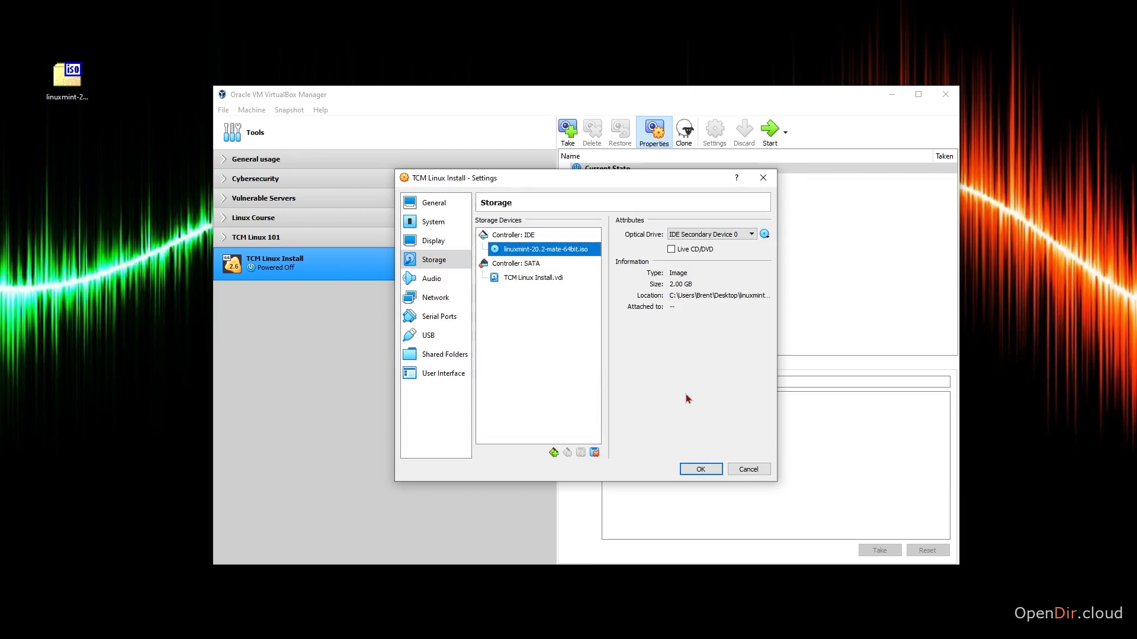
left_click(691, 473)
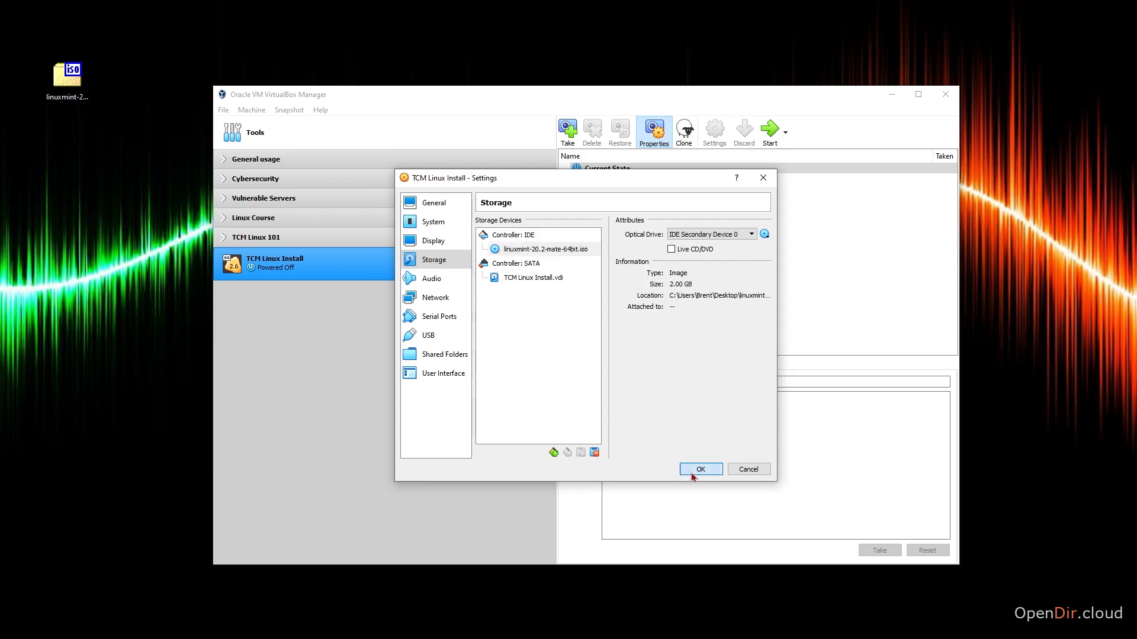
Start the TCM Linux Install machine and boot it with the Start Linux Mint option.
left_click(763, 144)
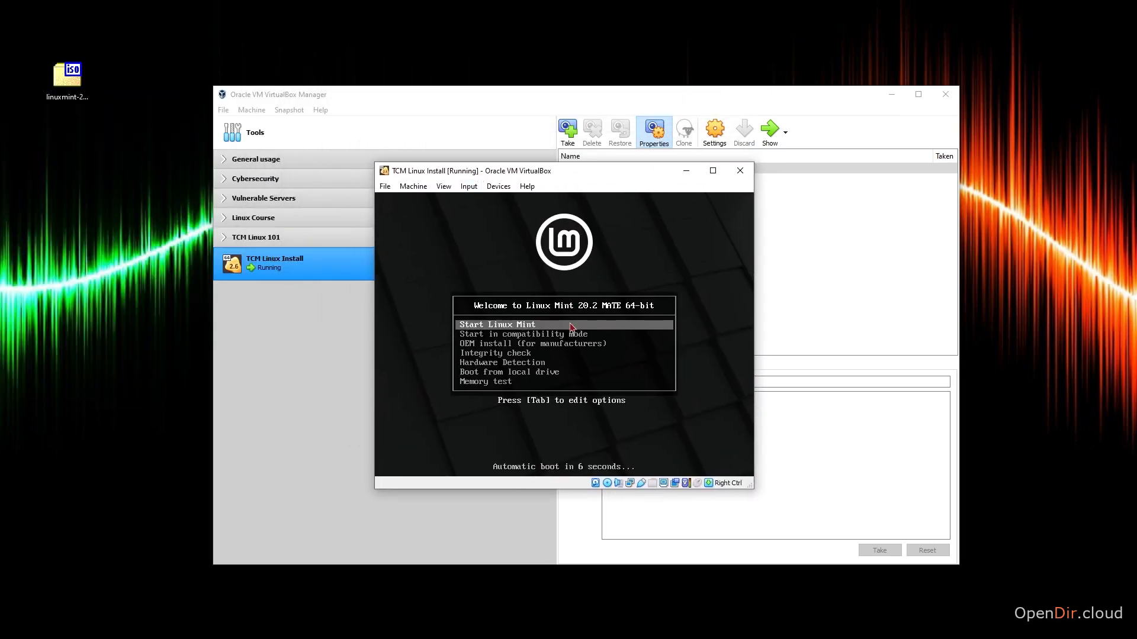
key("Return")
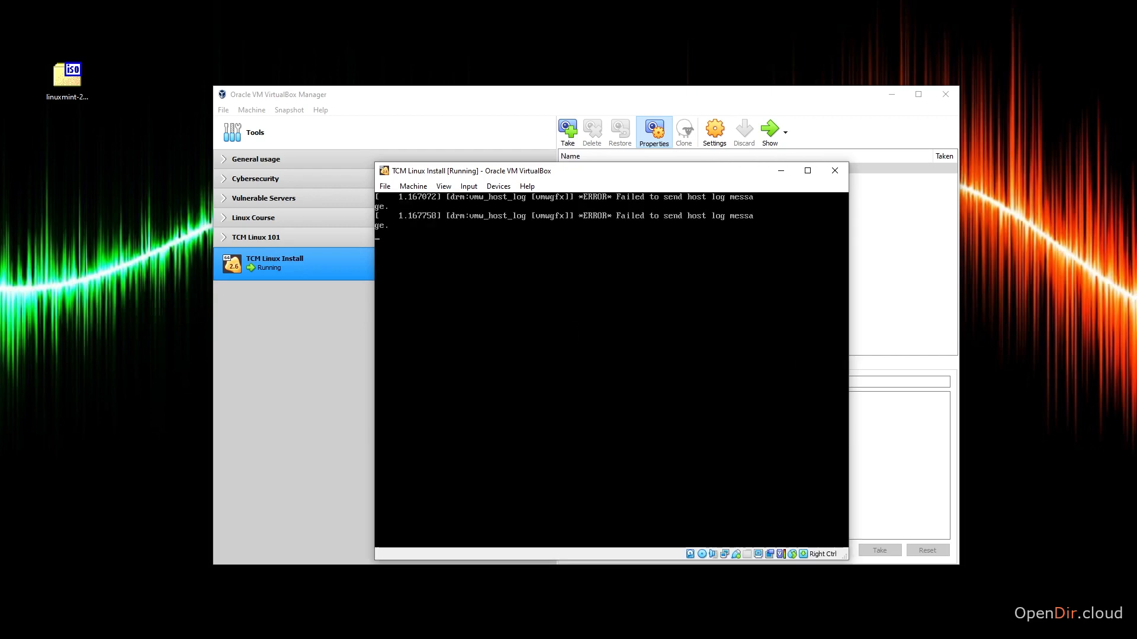
Turn off the network connection notification and move and enlarge the virtual machine window so the whole Mint desktop fits.
left_click_drag(544, 173, 501, 141)
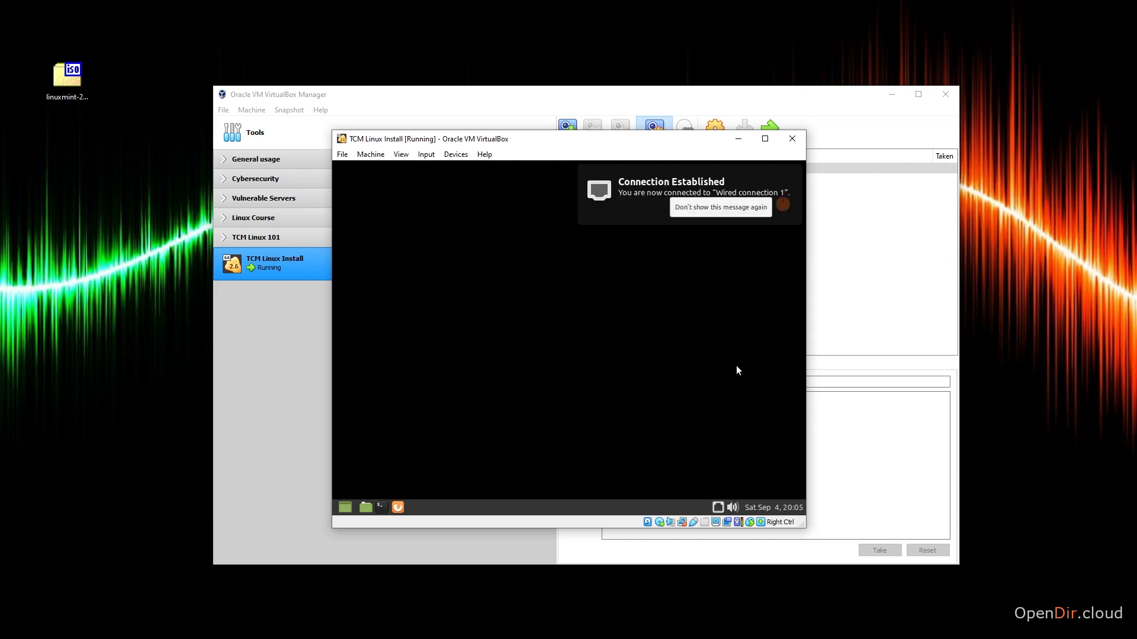
left_click(754, 205)
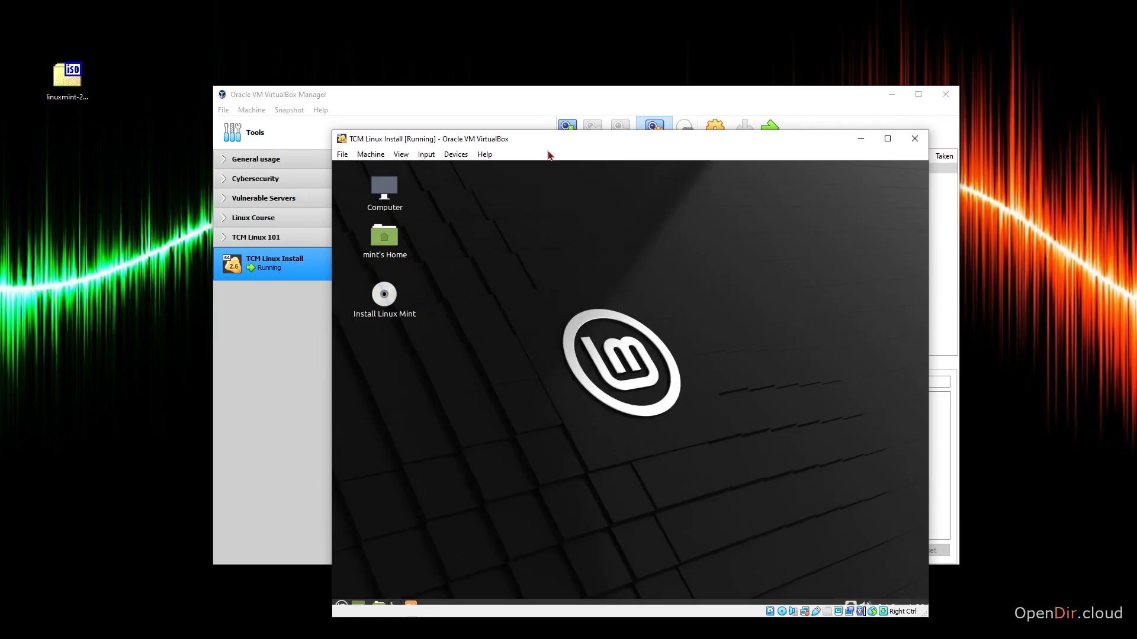
left_click_drag(547, 140, 403, 69)
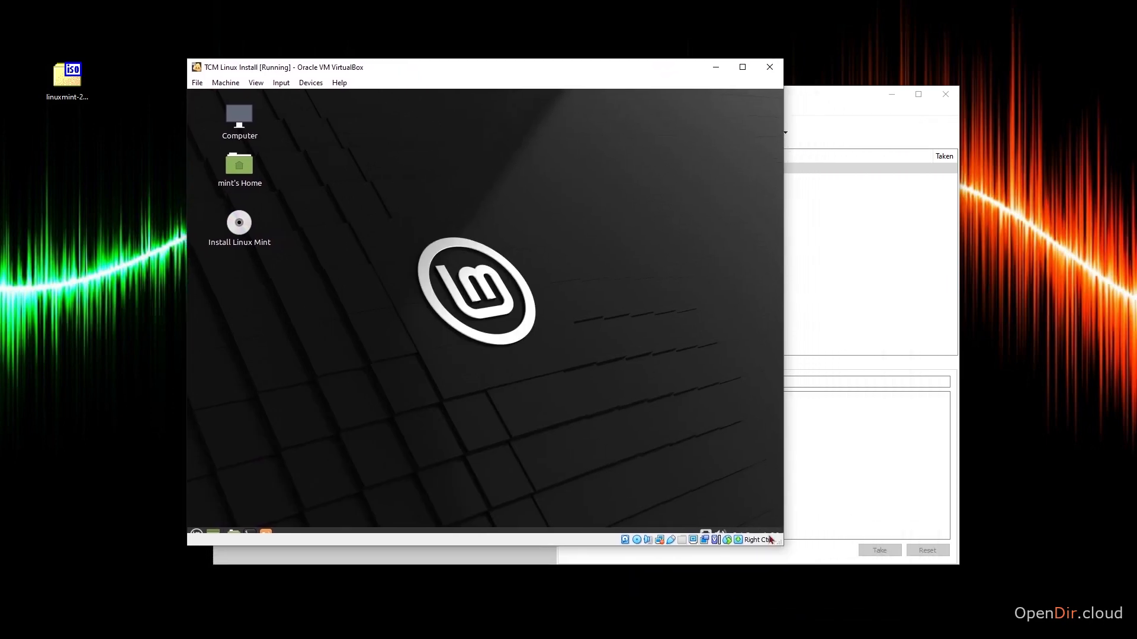
left_click_drag(781, 544, 825, 564)
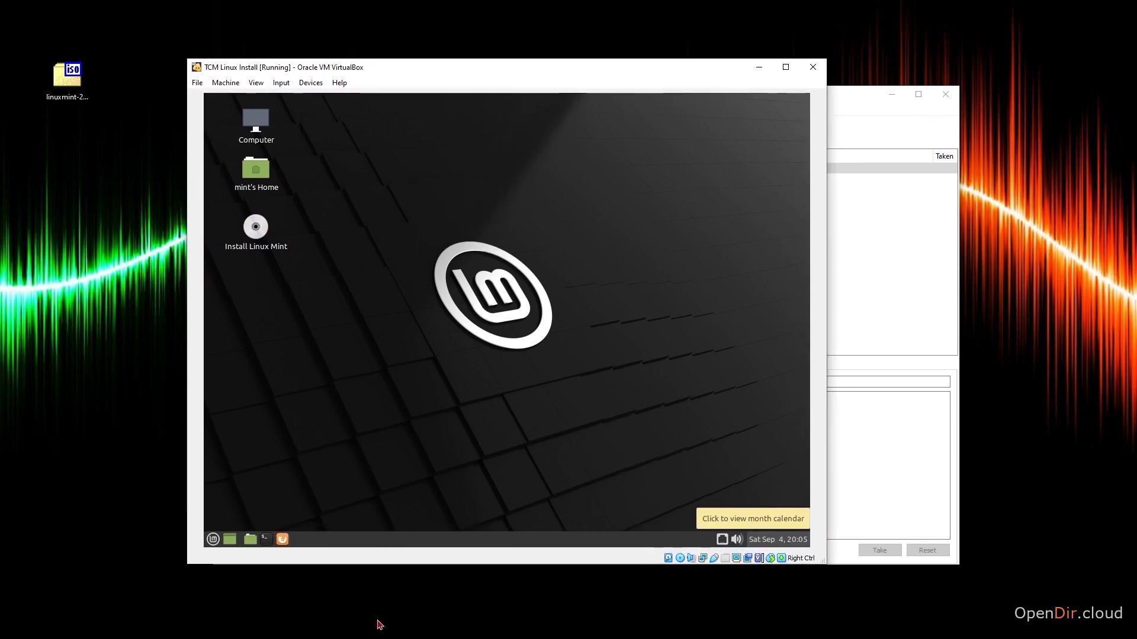
Launch the Linux Mint installer and proceed with the English (US) keyboard layout and no multimedia codecs.
double_click(258, 229)
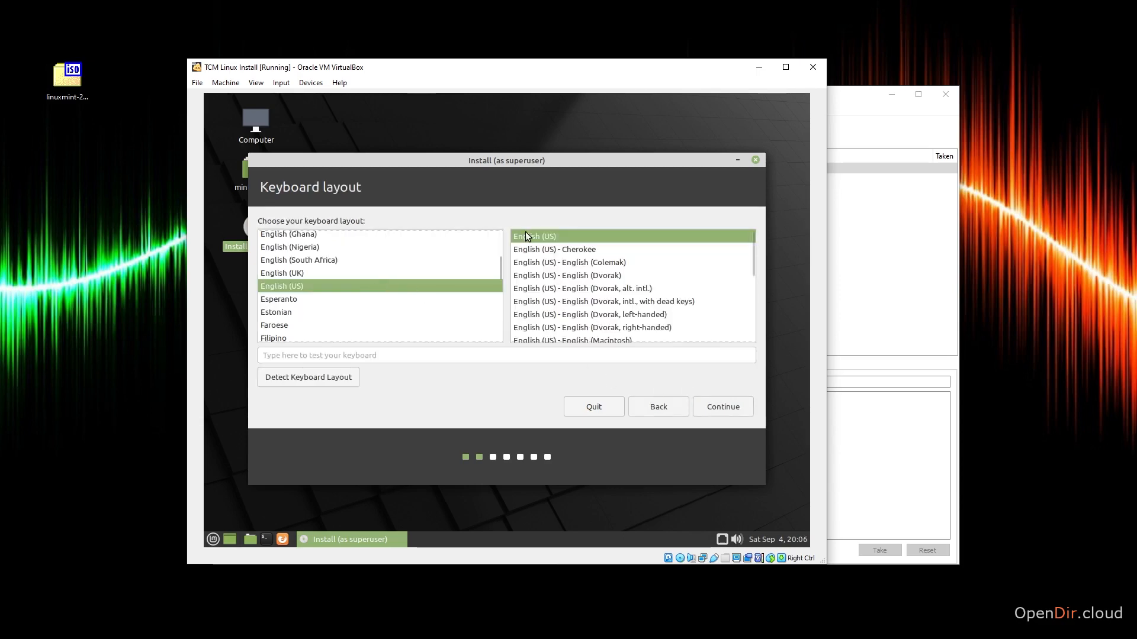
left_click(719, 407)
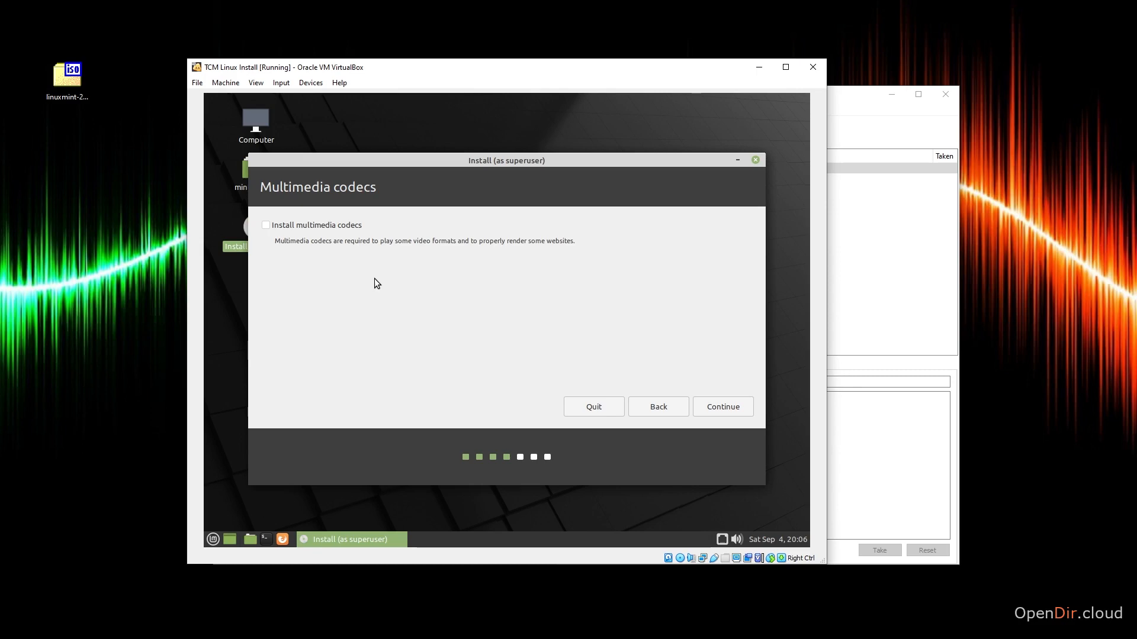
left_click(710, 407)
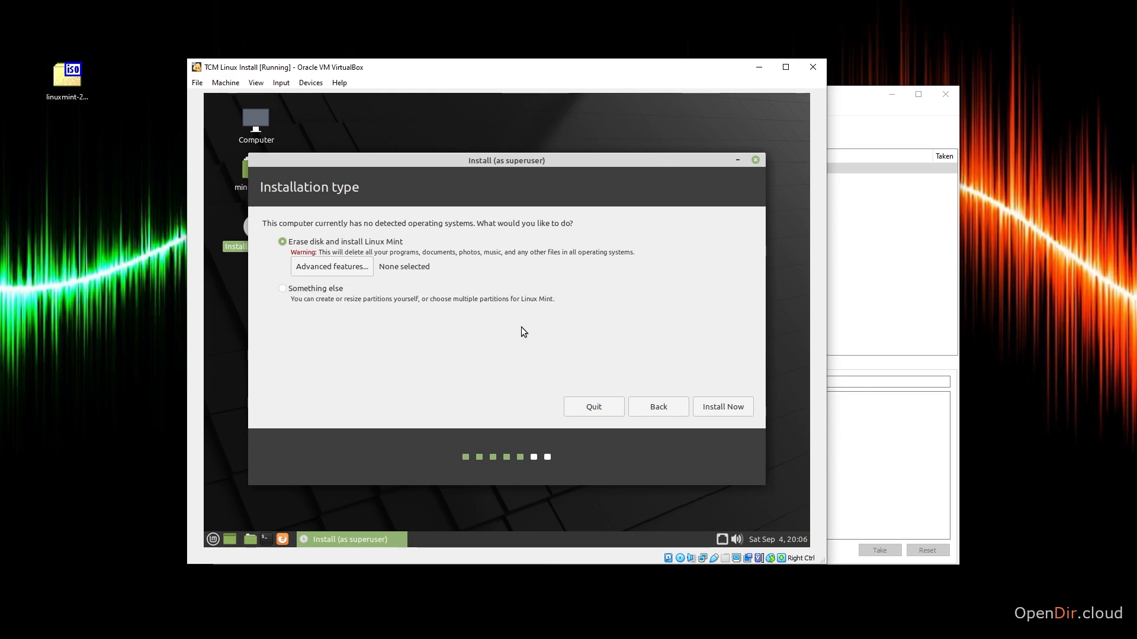
Choose to erase the disk and install Linux Mint, confirm writing the partition changes, and accept Chicago as the location.
left_click(728, 412)
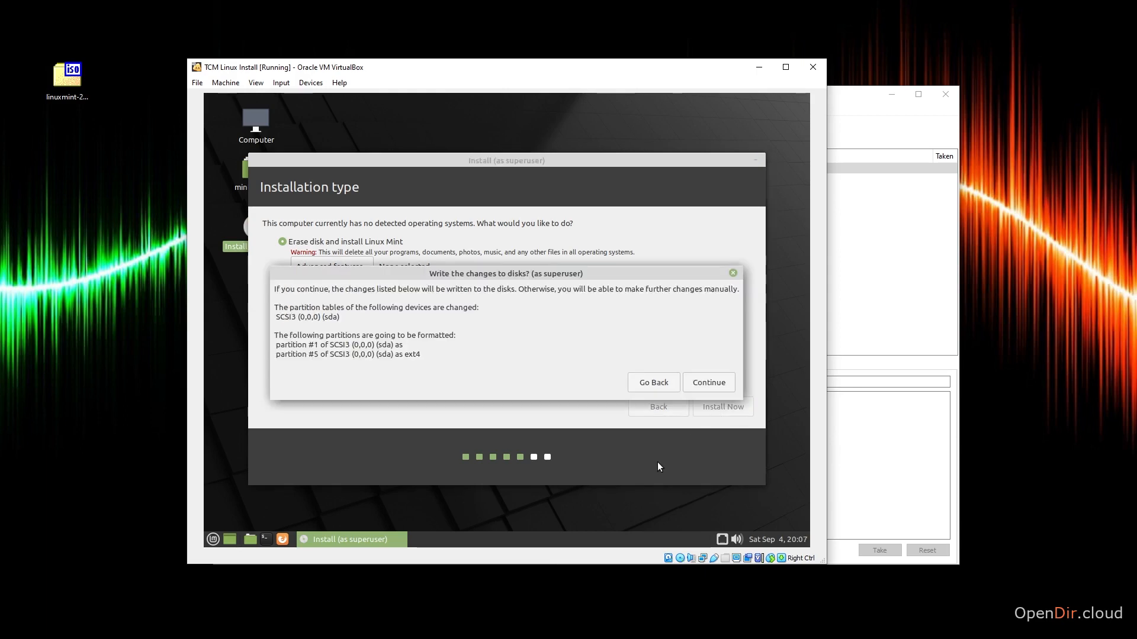
left_click(721, 383)
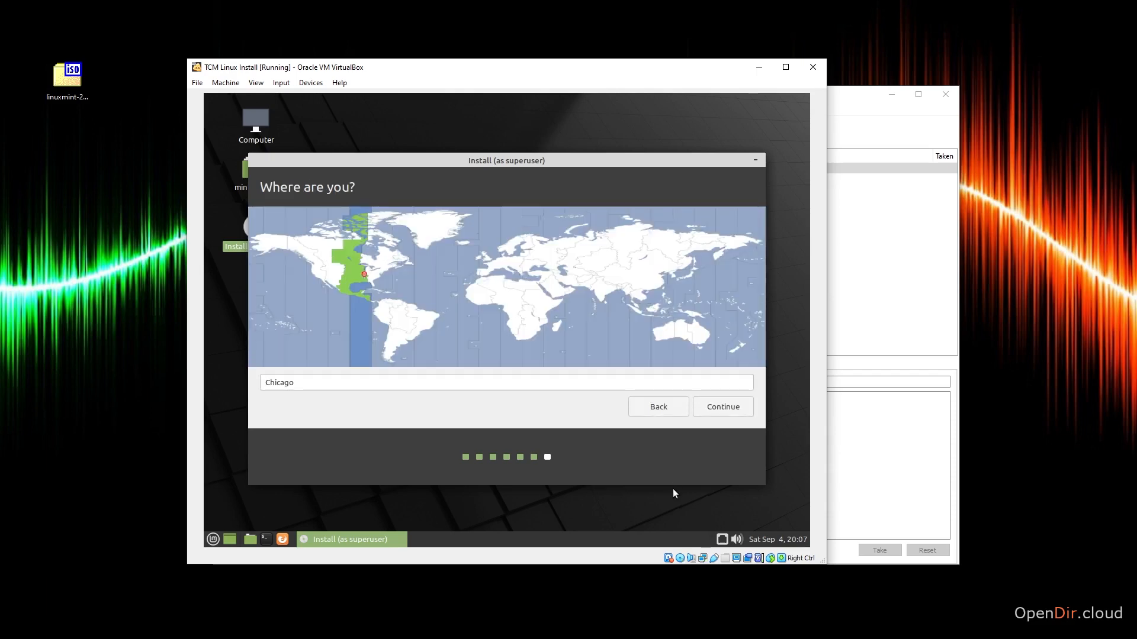
left_click(720, 407)
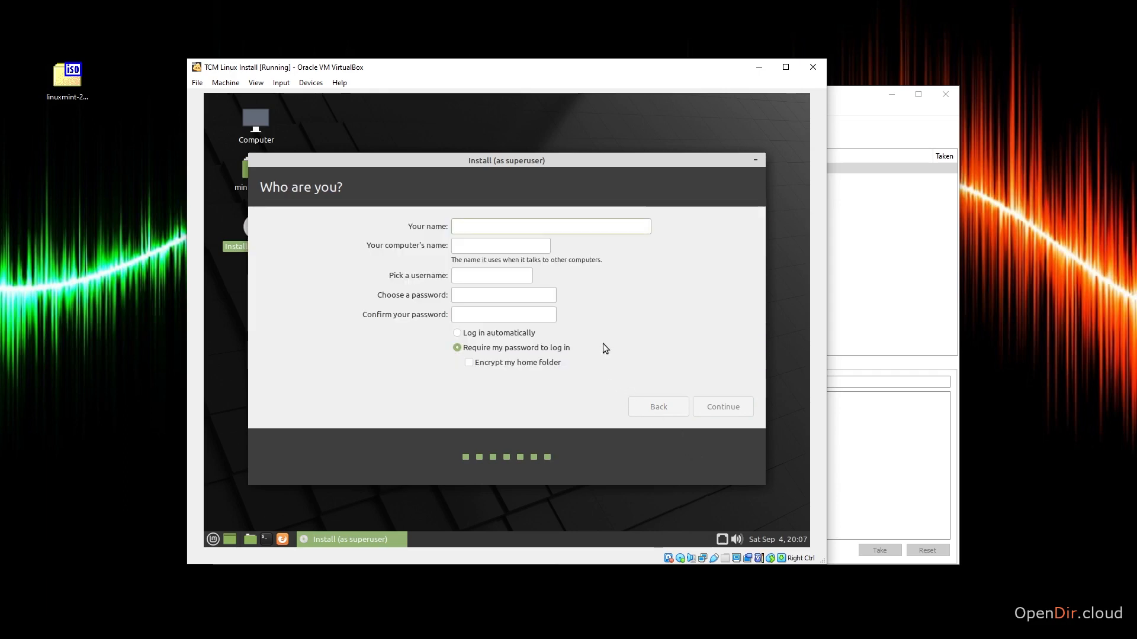
Fill in the user's name, enter and confirm the account password with login protection kept on, and start the installation.
type("bob")
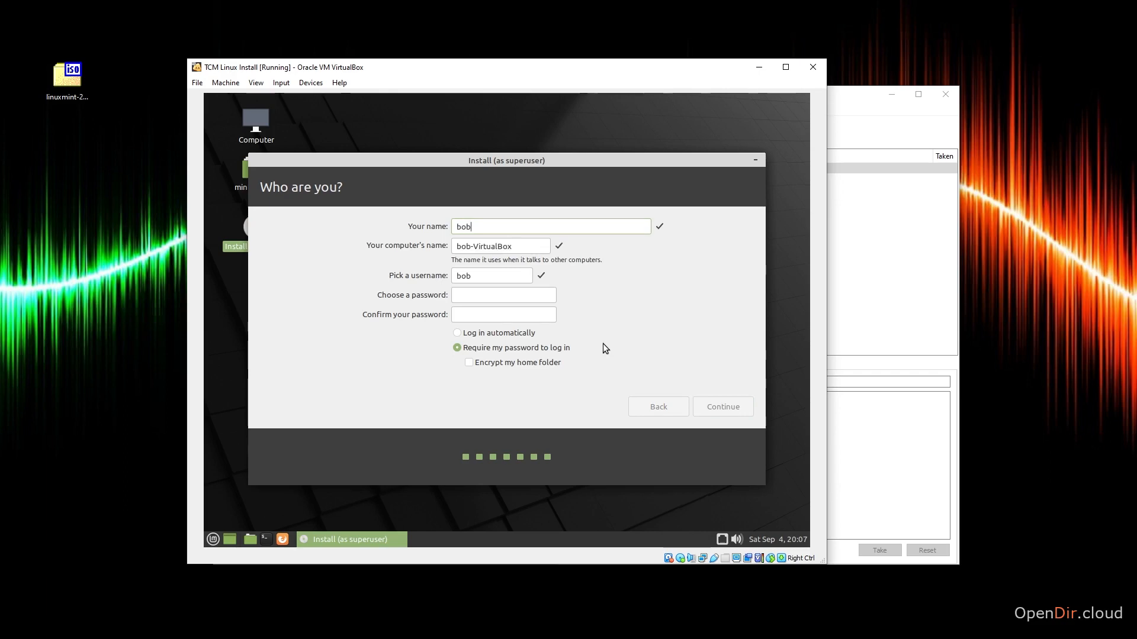
key("Tab")
left_click(534, 296)
type("password")
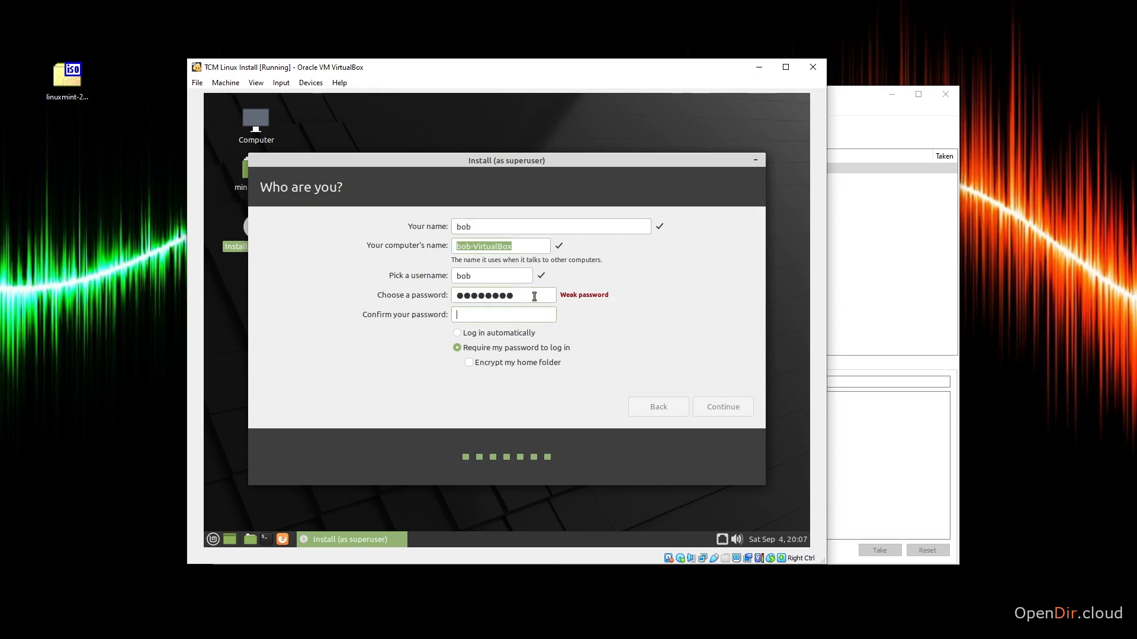
key("Tab")
type("password")
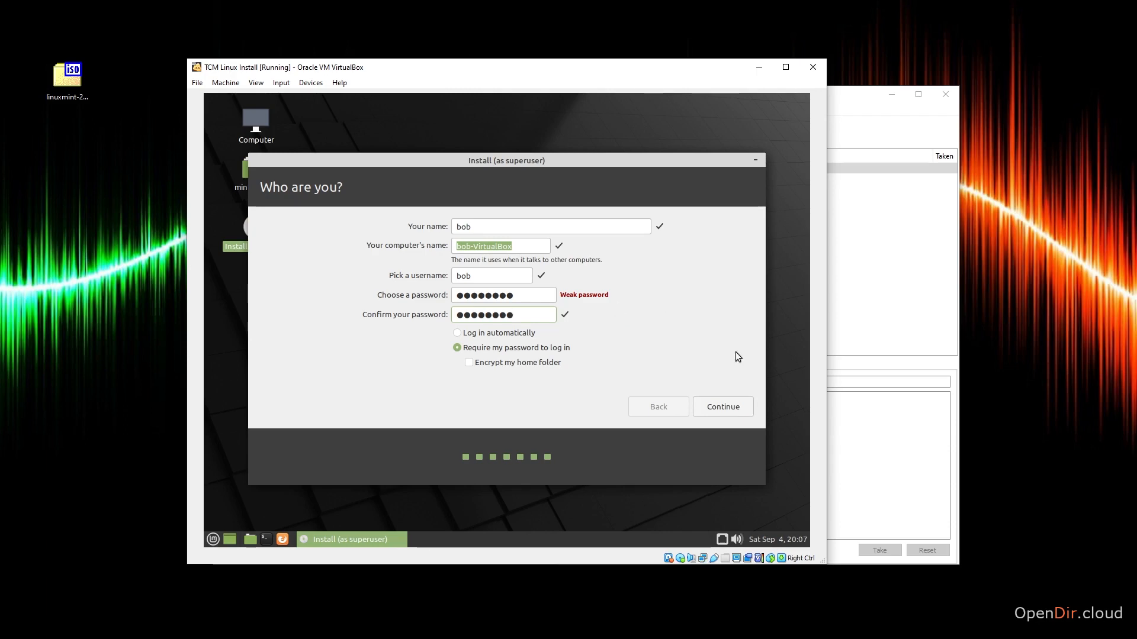
left_click(738, 408)
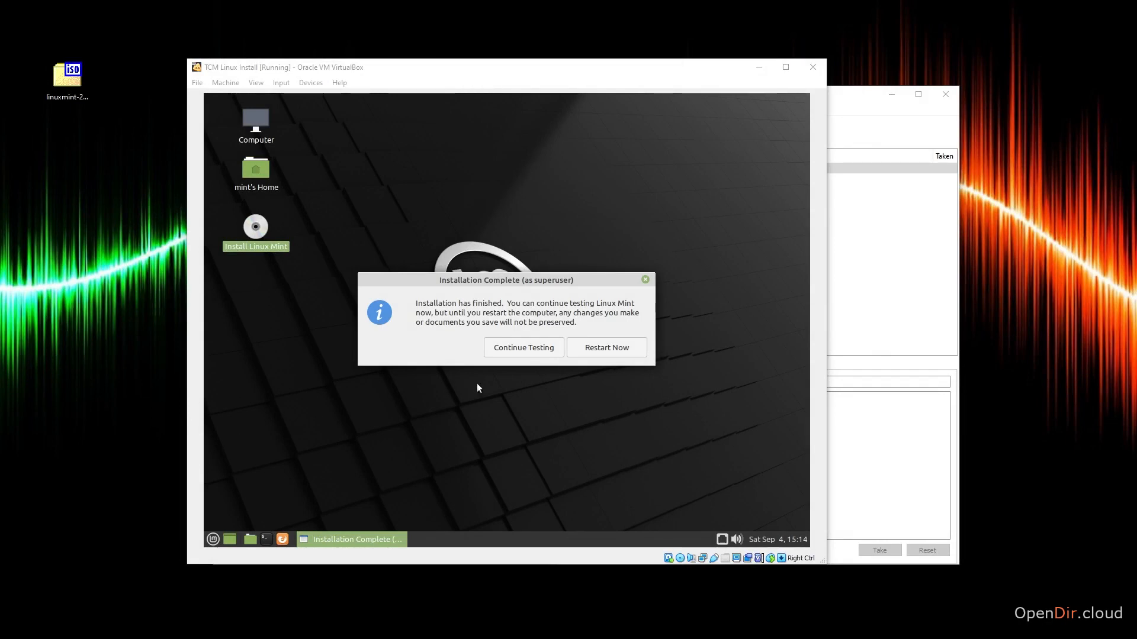
Restart the machine after the installation, continue past the installation medium prompt, and log in with the account password.
left_click(592, 351)
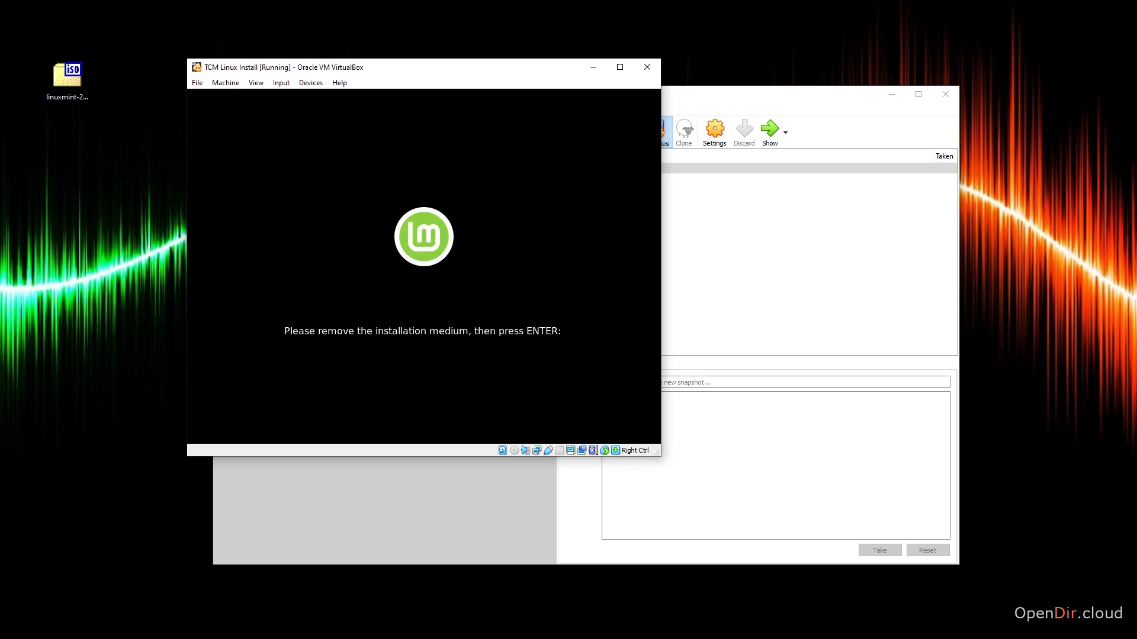
key("Return")
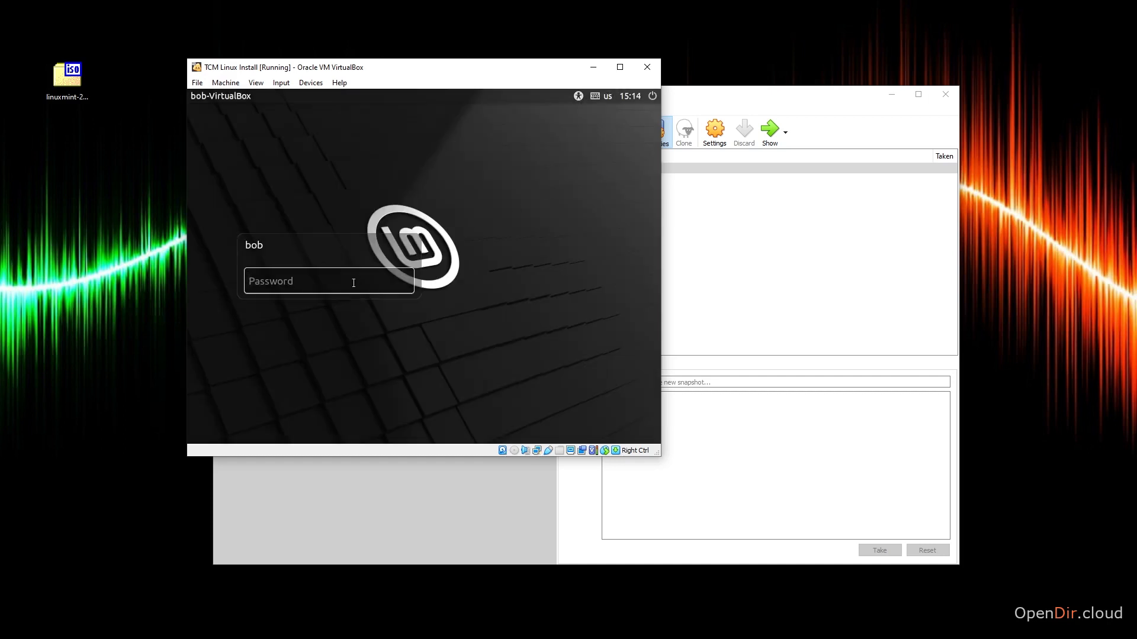
type("password")
key("Return")
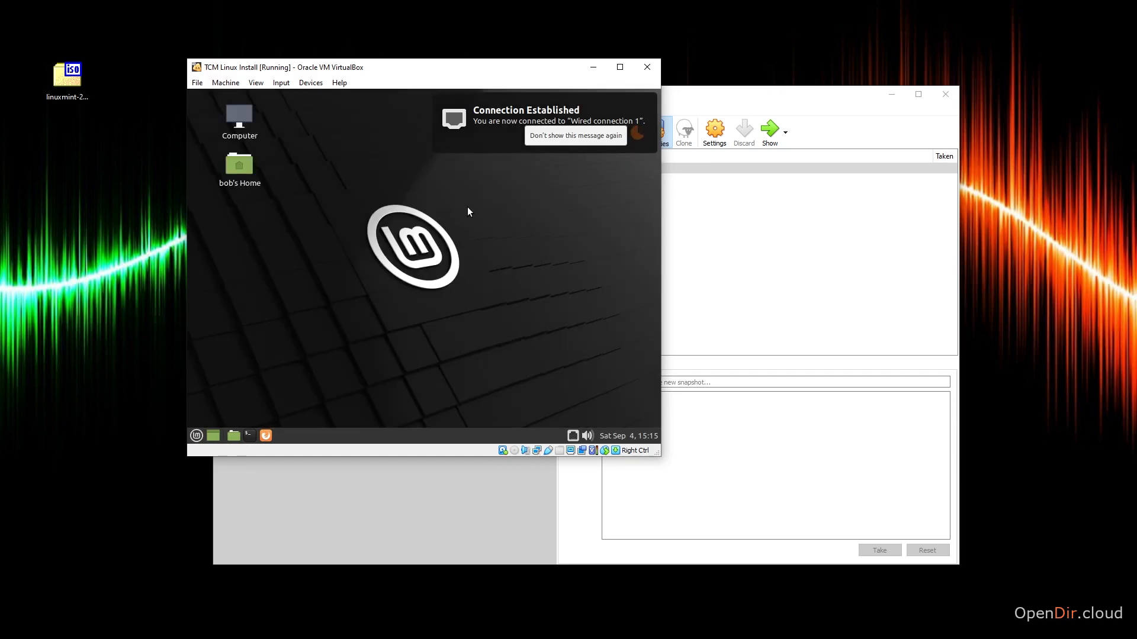
Turn off the network connection notification and close the Welcome window on the newly installed desktop.
left_click(562, 135)
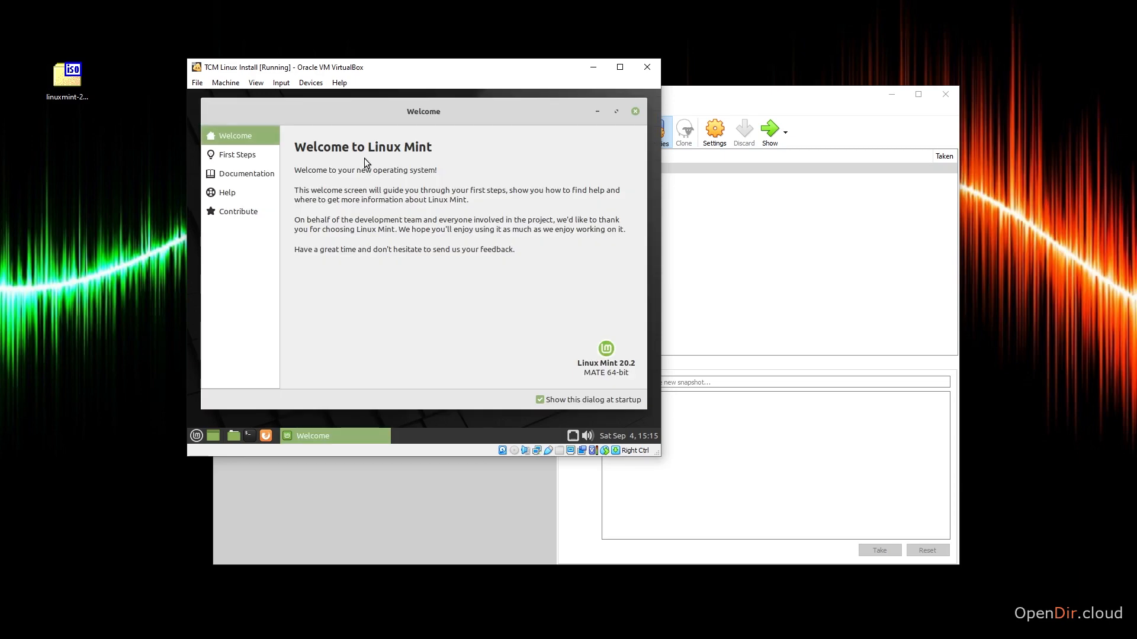
left_click(635, 111)
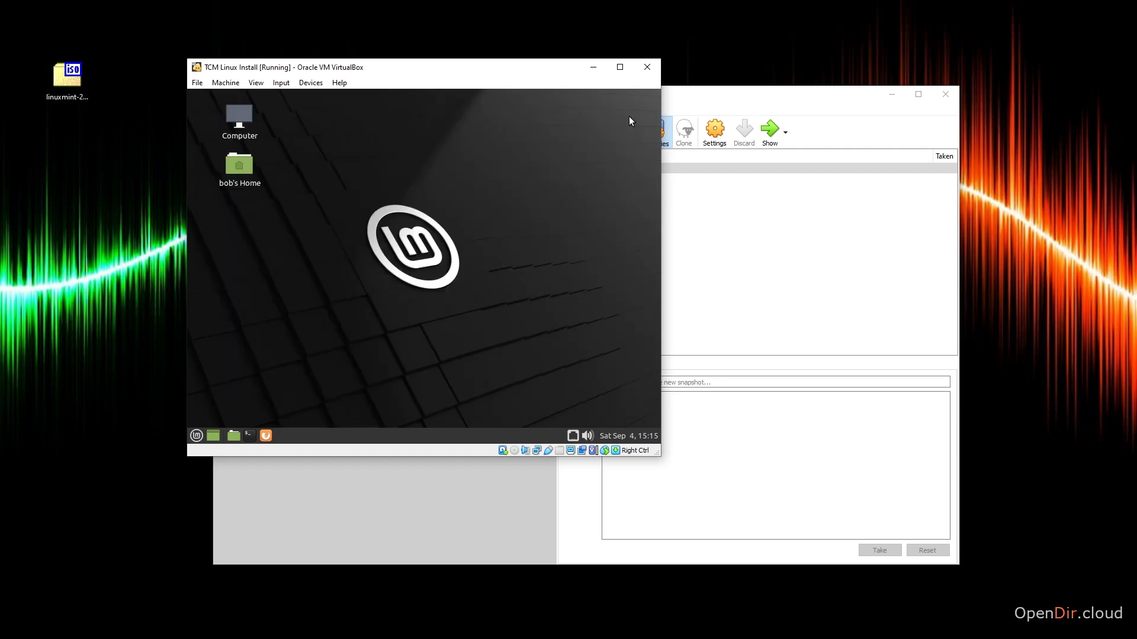
Insert the Guest Additions CD image and run its autorun installer to completion, authenticating with the account password.
left_click(305, 83)
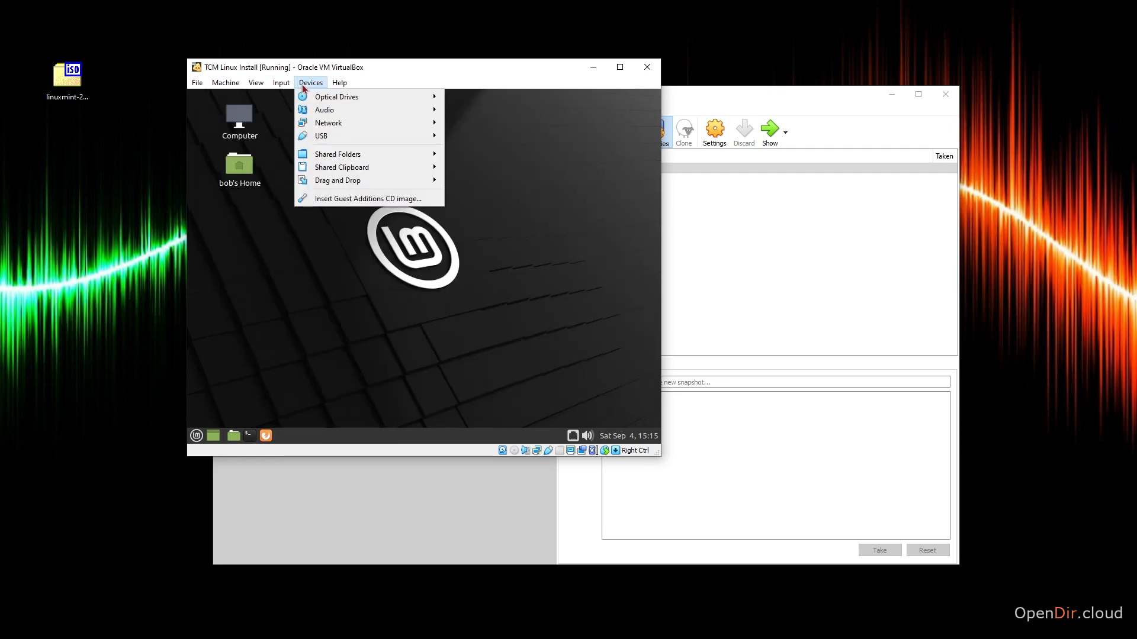
left_click(350, 200)
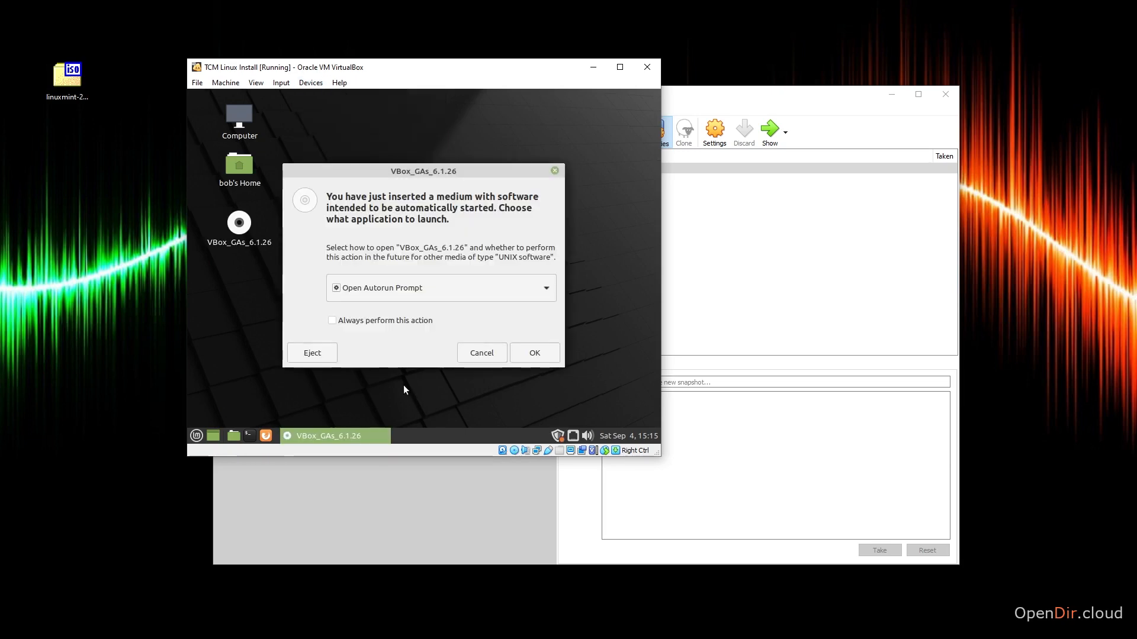
right_click(240, 225)
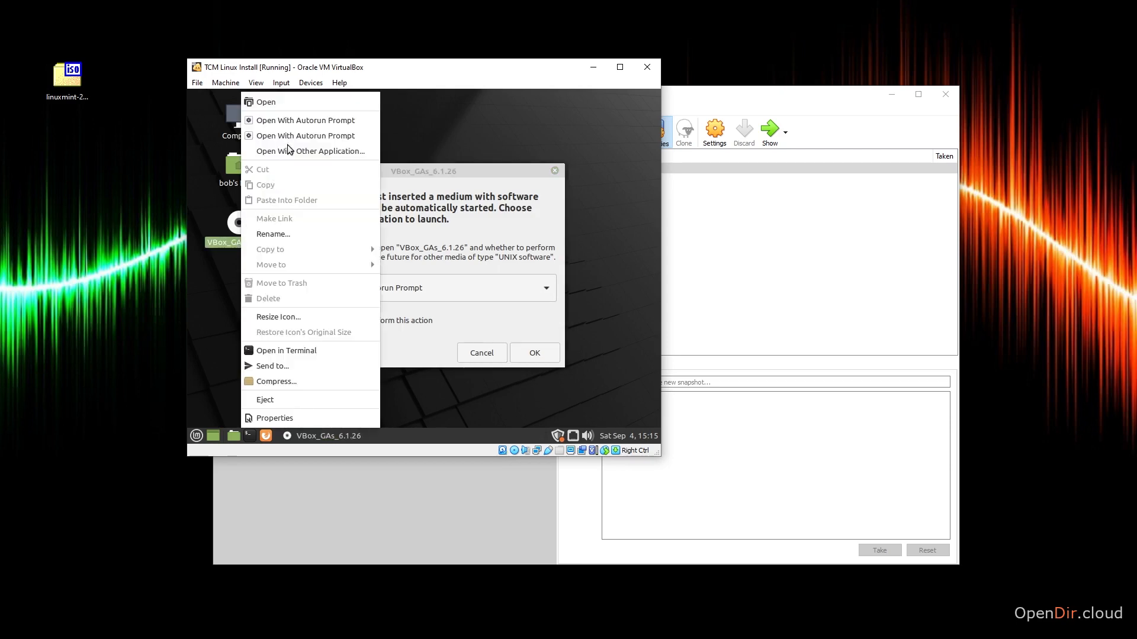
left_click(436, 168)
left_click(533, 351)
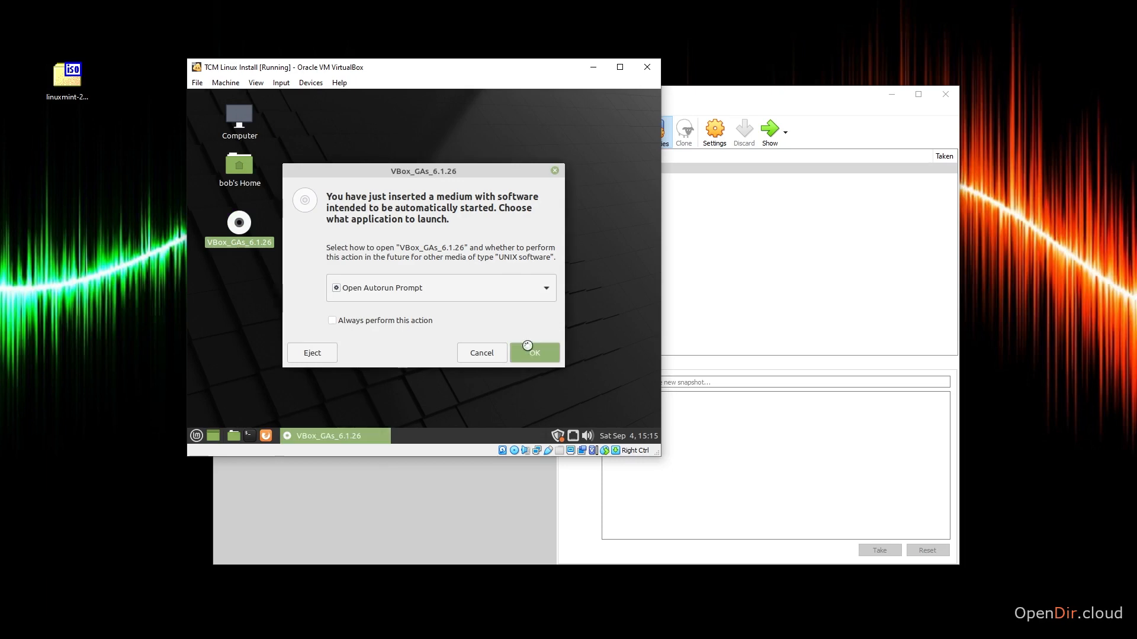
left_click(505, 309)
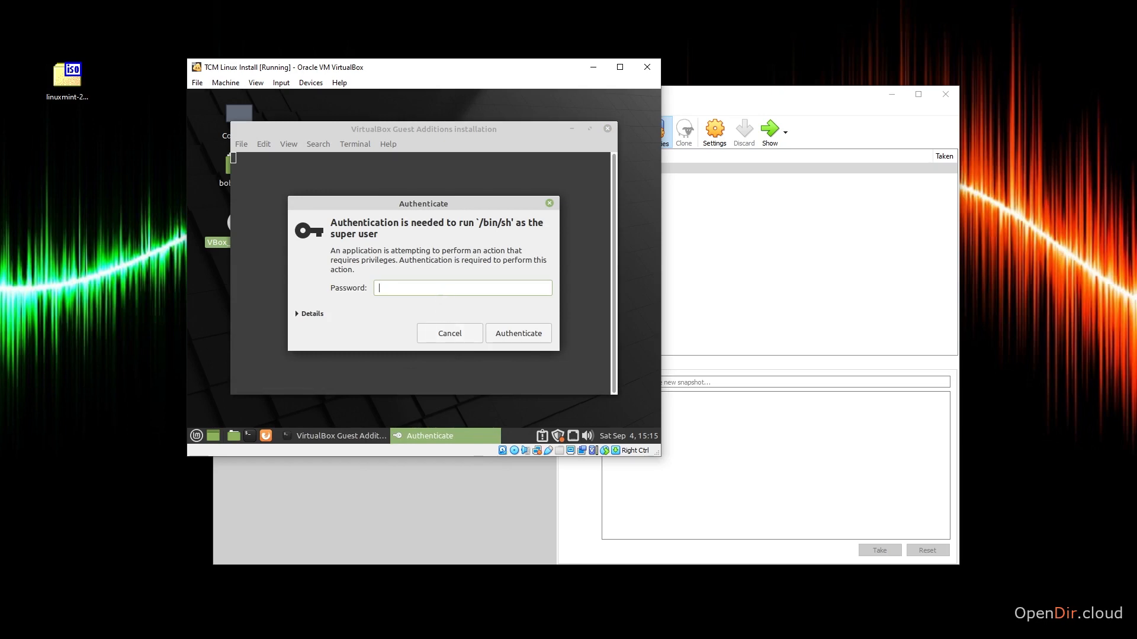
type("••••••••")
key("Return")
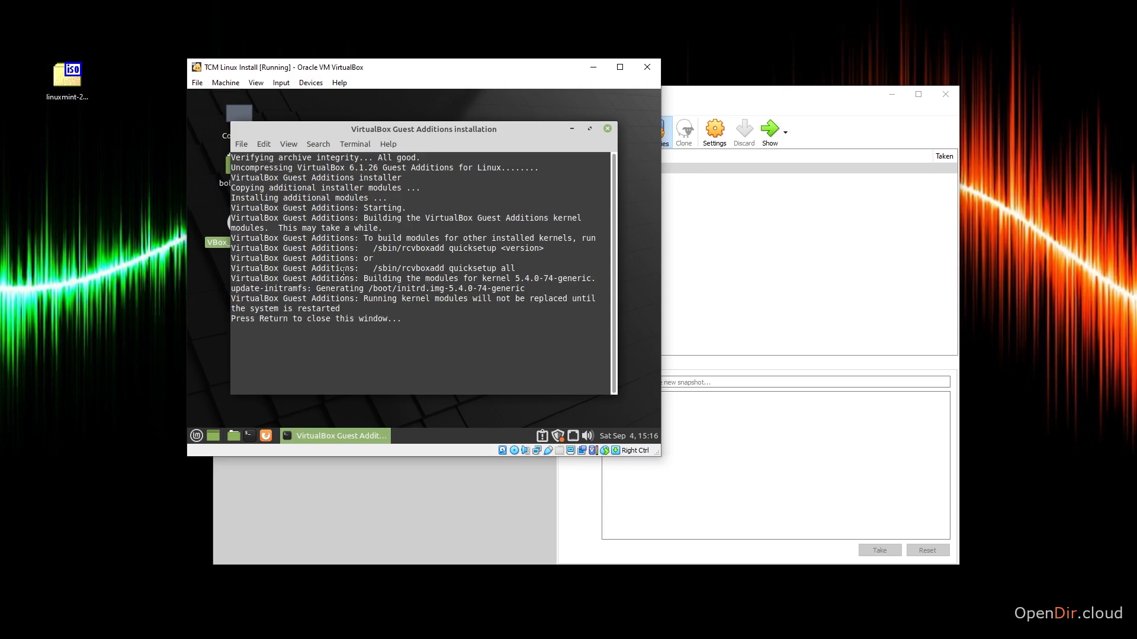
key("Return")
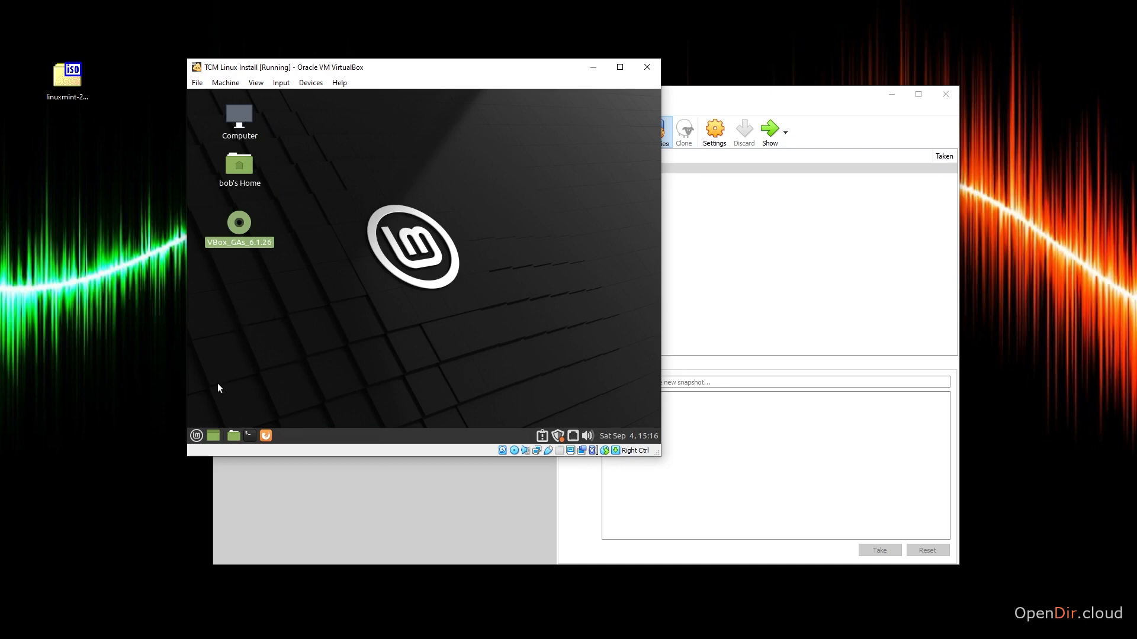
Restart Linux Mint so the Guest Additions kernel modules are loaded.
left_click(196, 436)
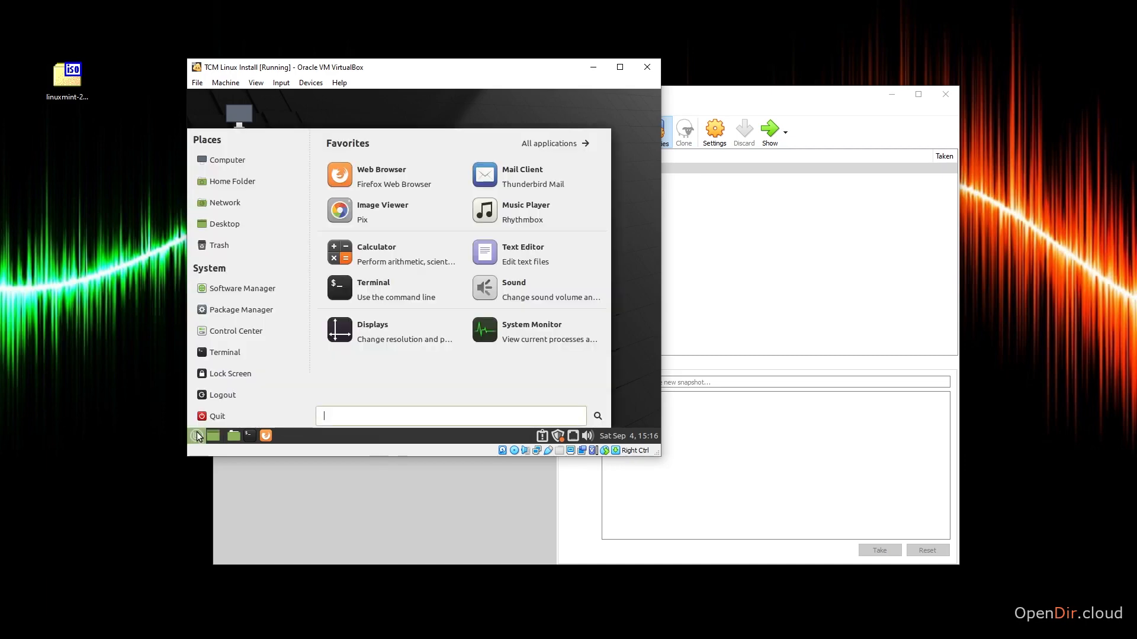
left_click(206, 418)
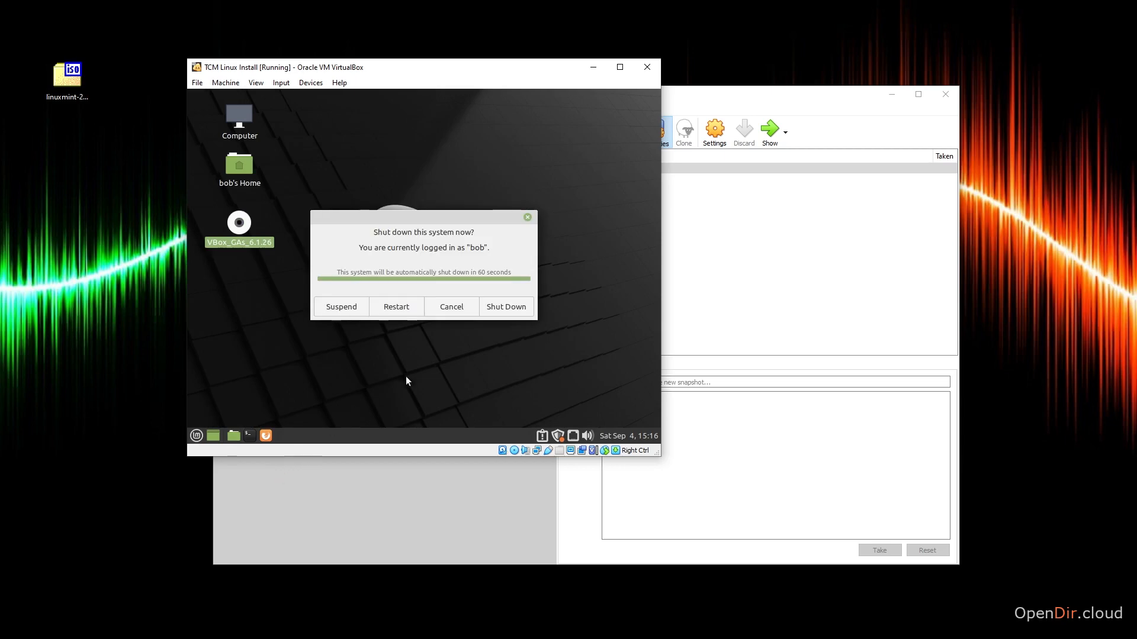
left_click(392, 309)
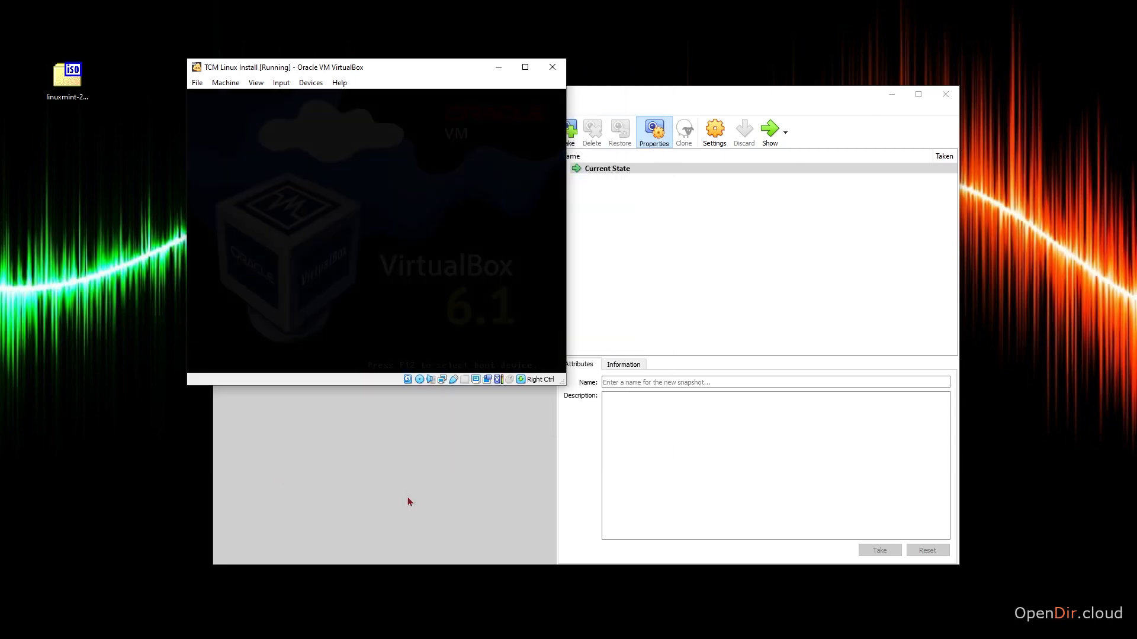
Try to remove the Guest Additions disk from the virtual optical drive without forcing its ejection.
left_click(311, 83)
mouse_move(314, 98)
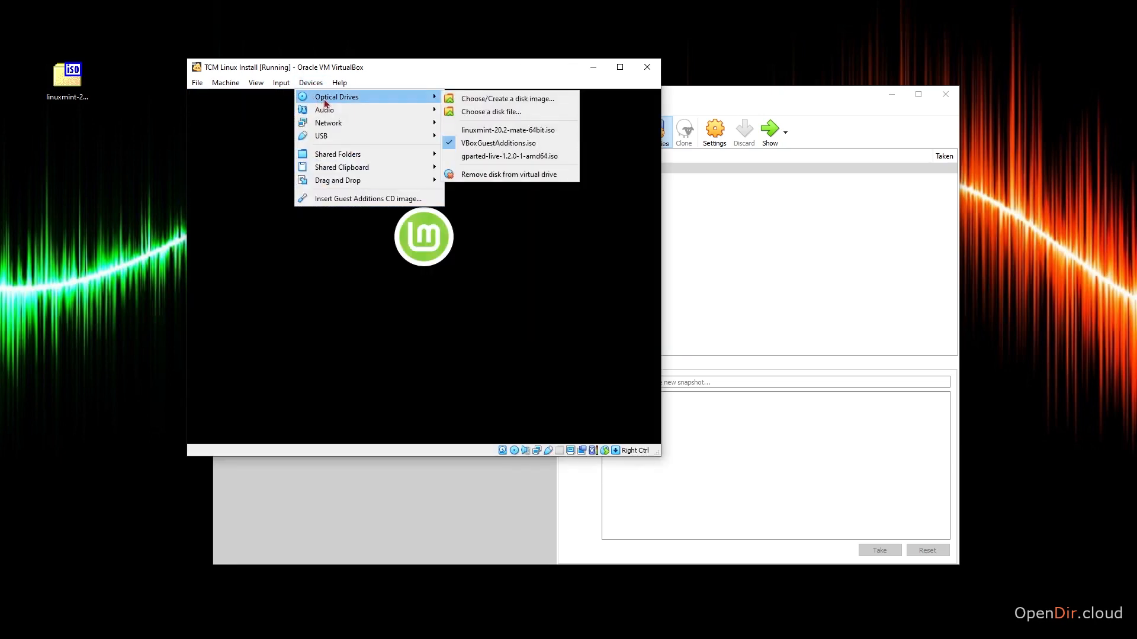
left_click(489, 175)
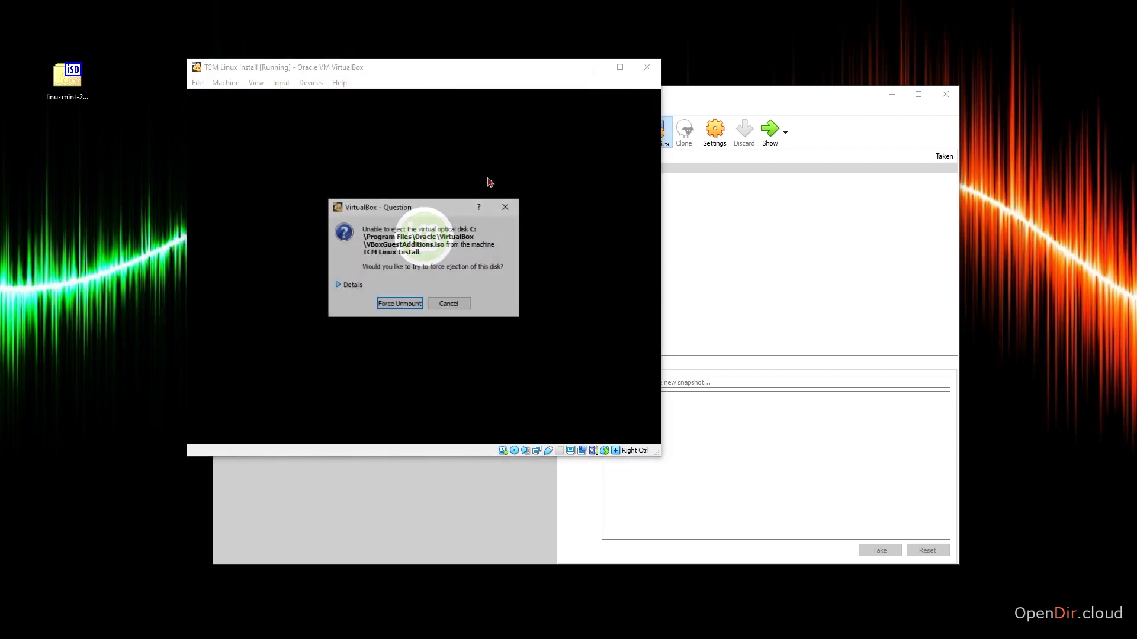
left_click(448, 305)
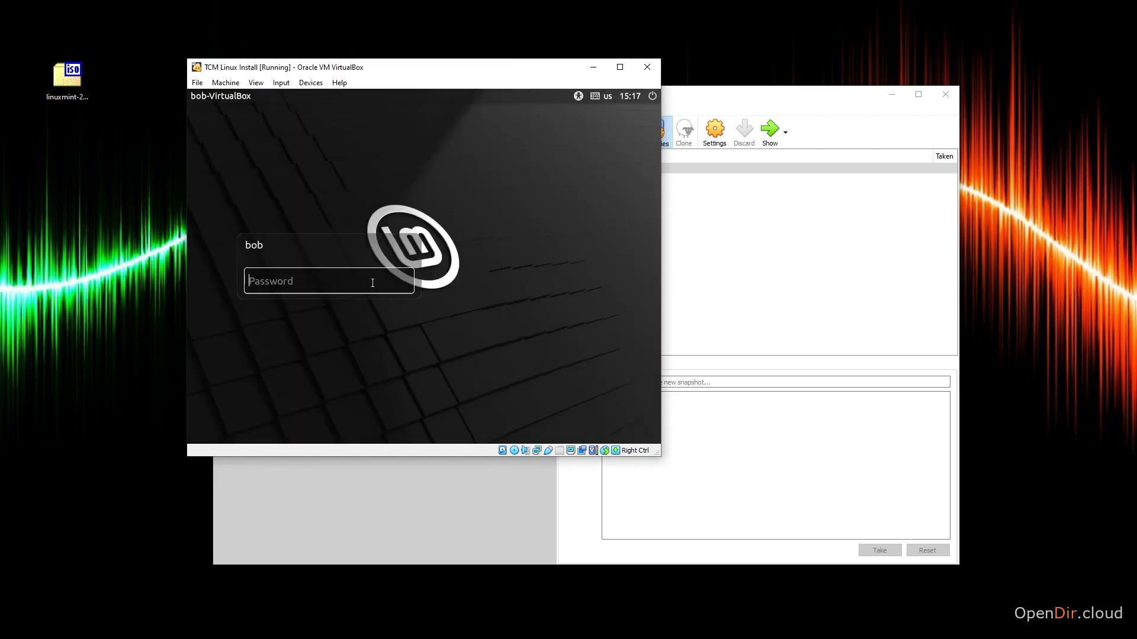
Log in with the account password and close the Welcome window with the virtual machine window maximized.
type("password")
key("Return")
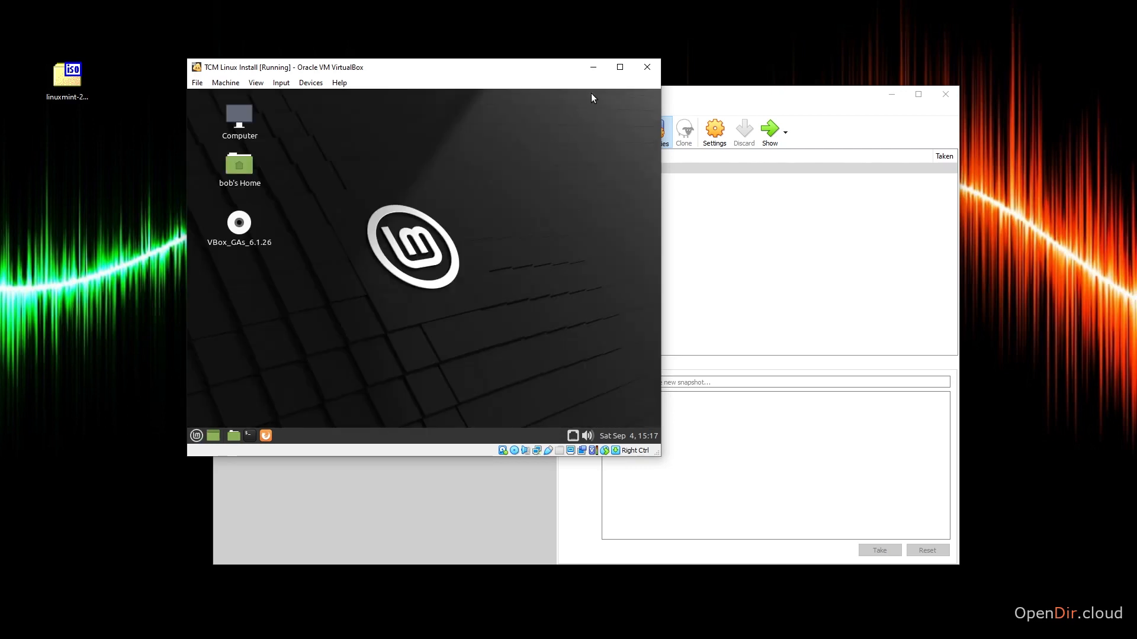
left_click(619, 67)
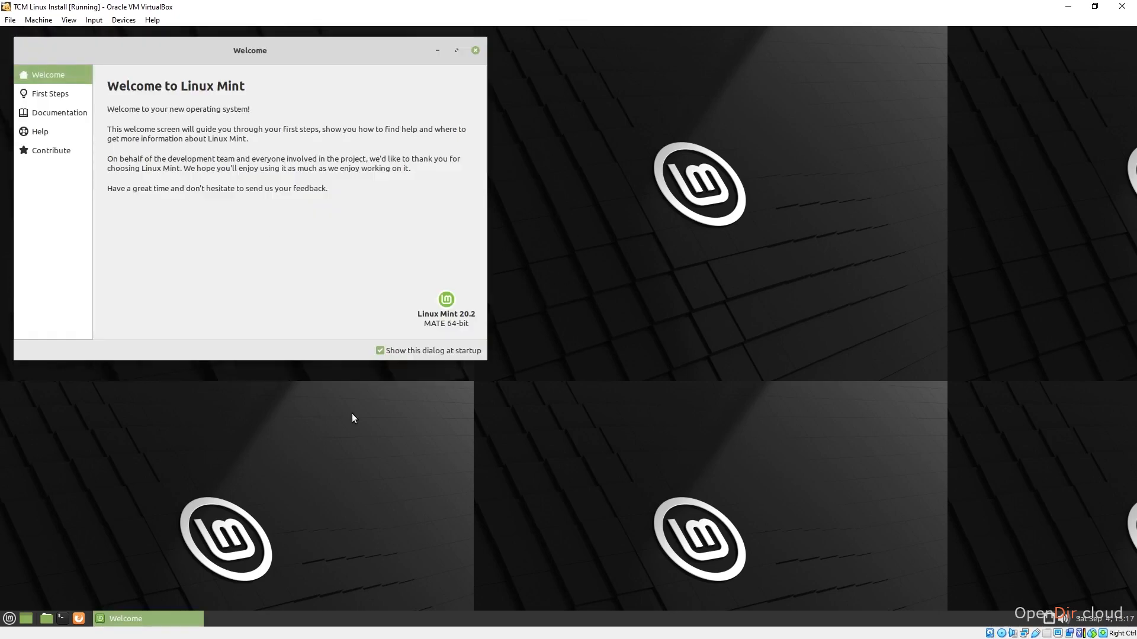
left_click(475, 50)
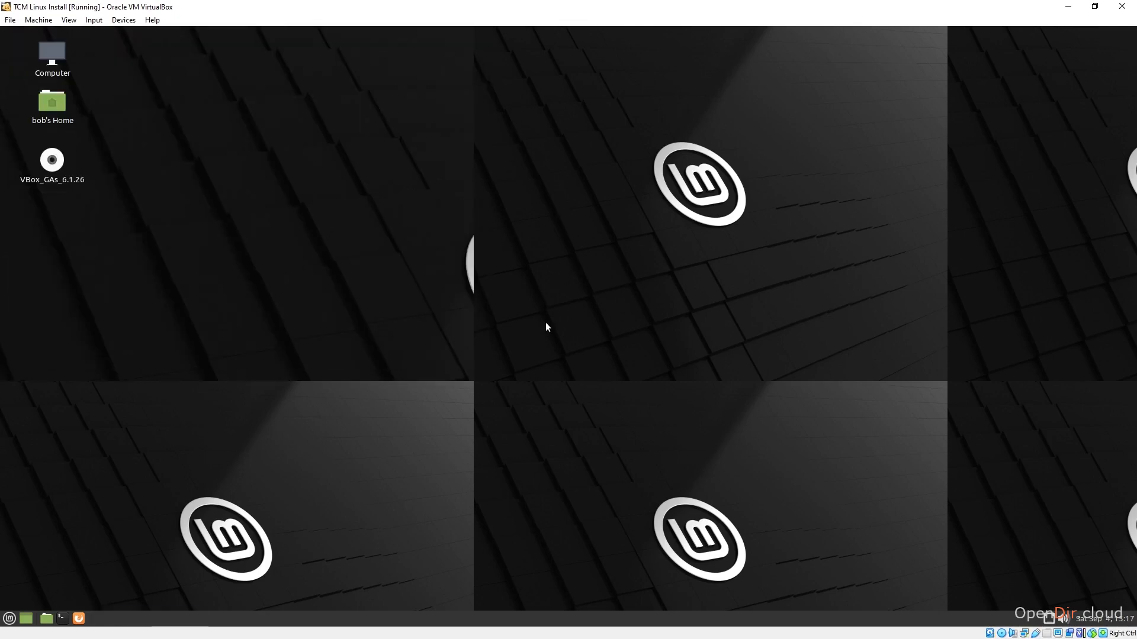
Restore the virtual machine window, stretch it over most of the screen to test desktop resizing, and maximize it again.
left_click(1094, 10)
left_click_drag(187, 58, 20, 16)
left_click_drag(660, 455, 1108, 619)
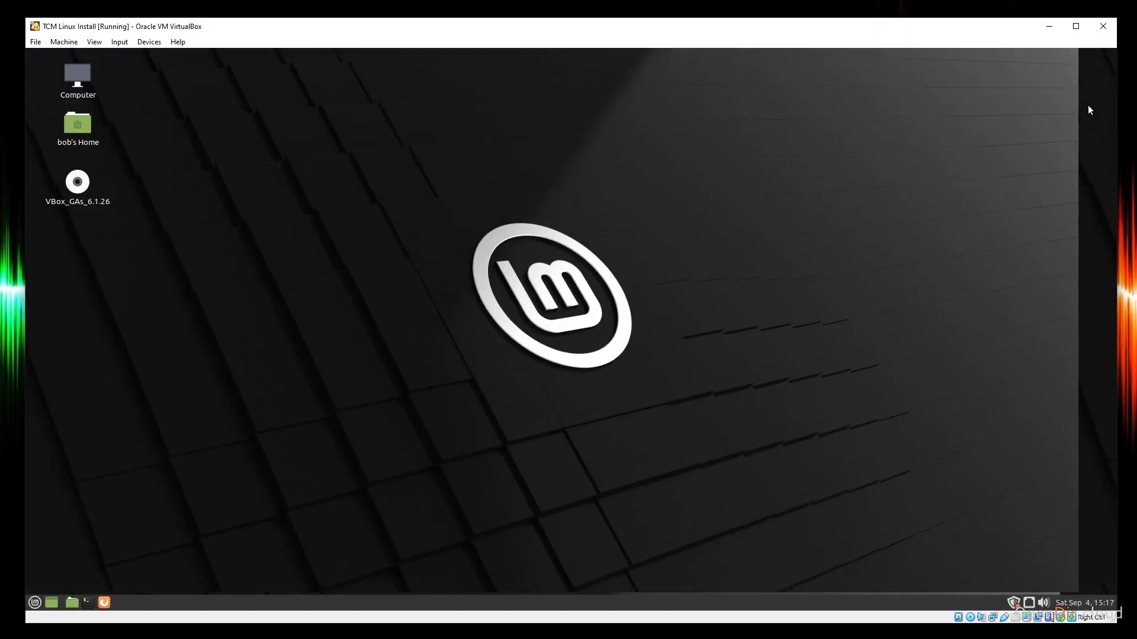
left_click(1072, 30)
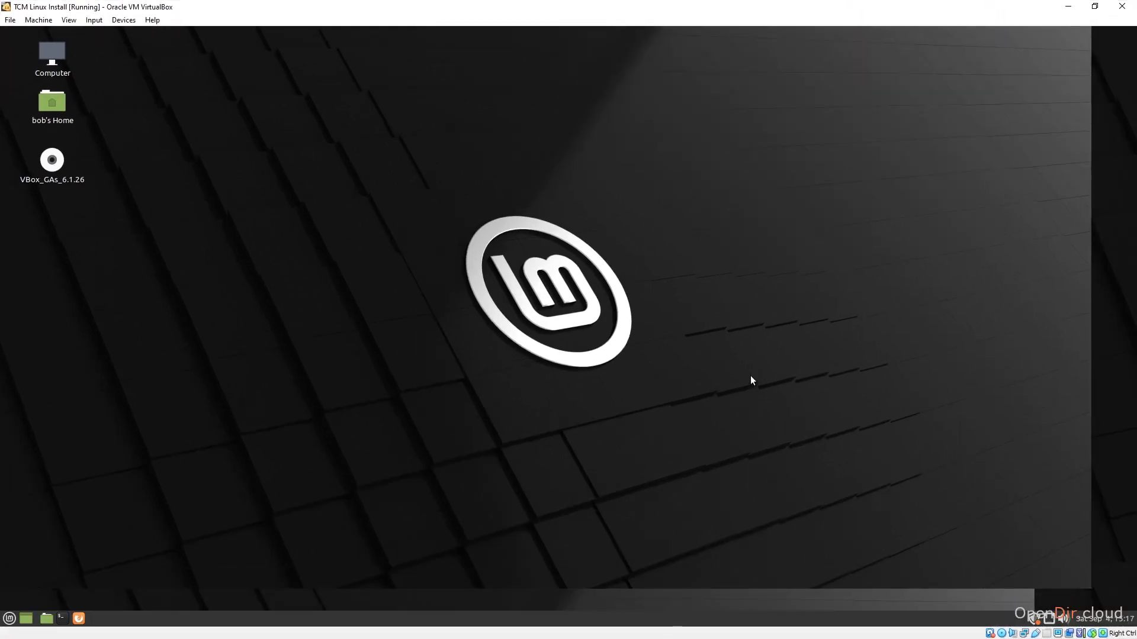
Eject the VBox_GAs_6.1.26 disc from the Linux Mint desktop.
right_click(53, 165)
scroll(128, 349, "down", 1)
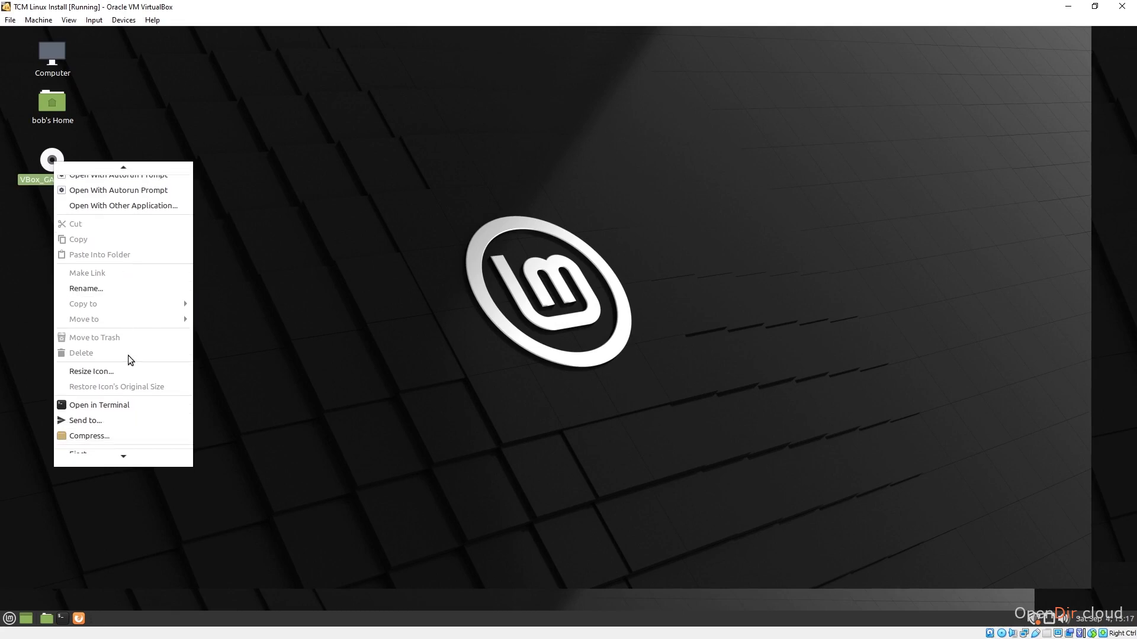
scroll(127, 358, "down", 1)
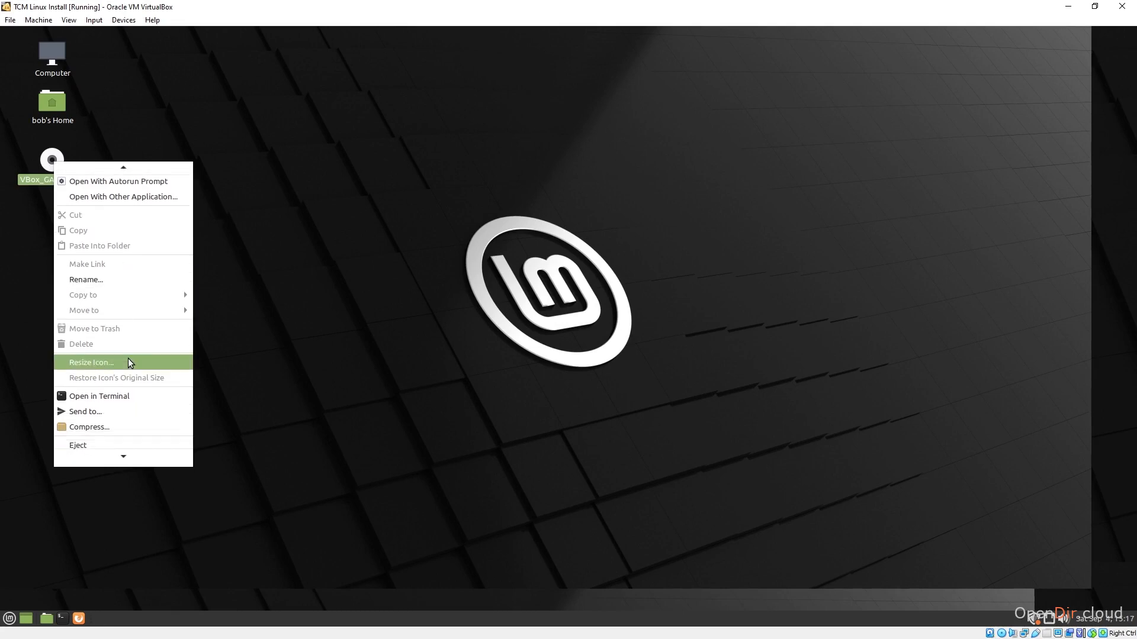
left_click(109, 438)
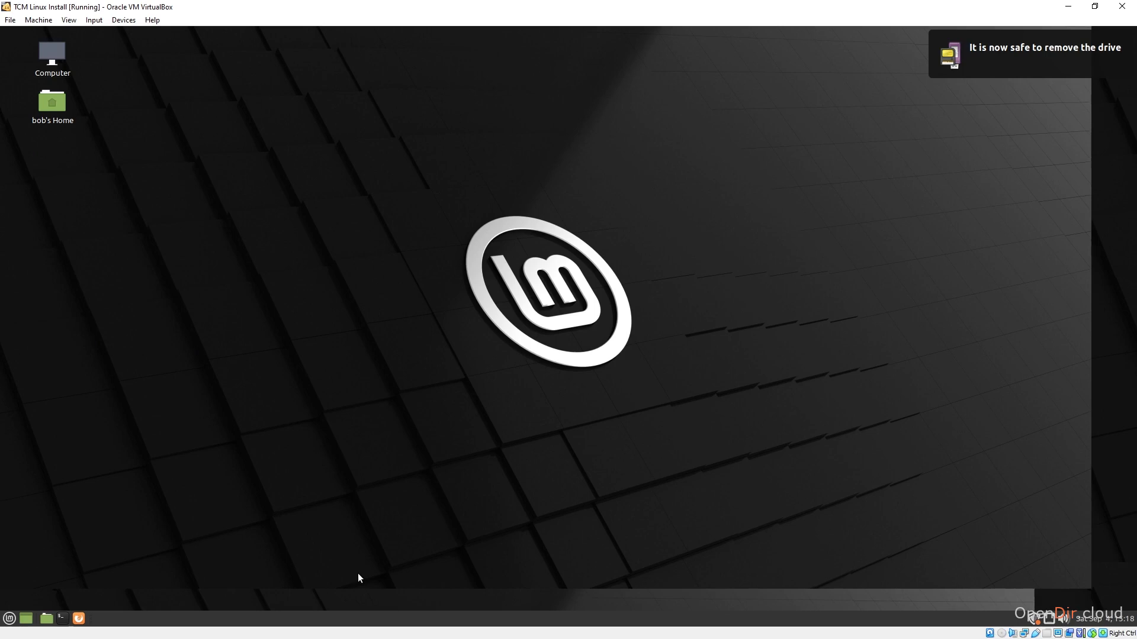